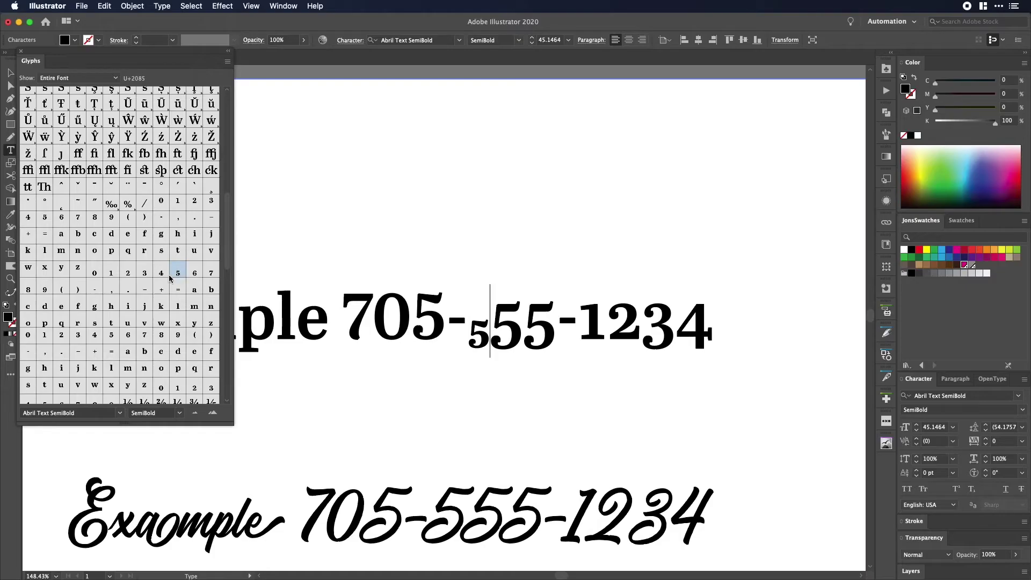
Insert a superscript numerator 5 and then another 5 from the glyph set into the serif number
double_click(117, 335)
scroll(117, 336, down, 9)
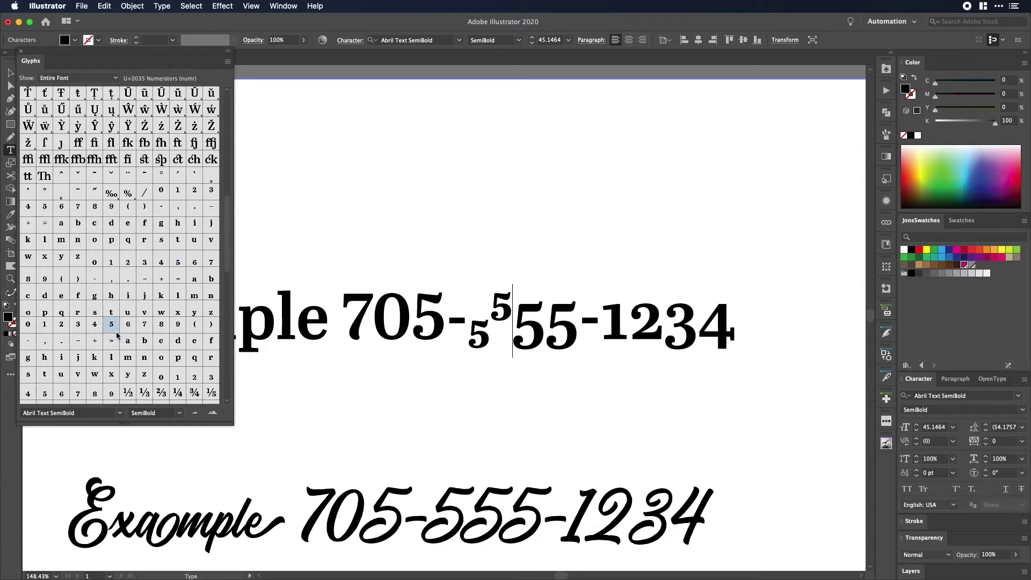
scroll(118, 335, down, 8)
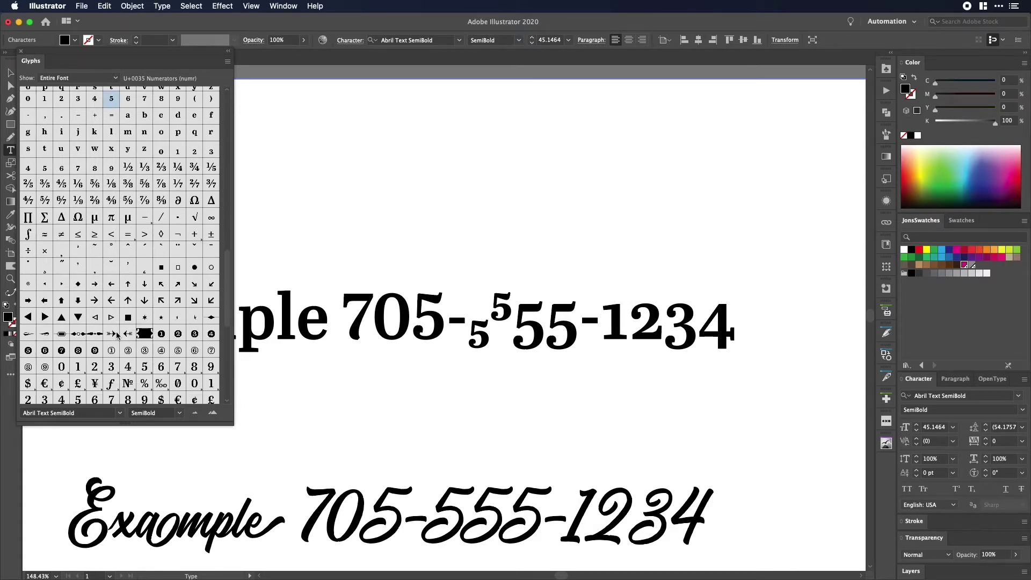
double_click(144, 324)
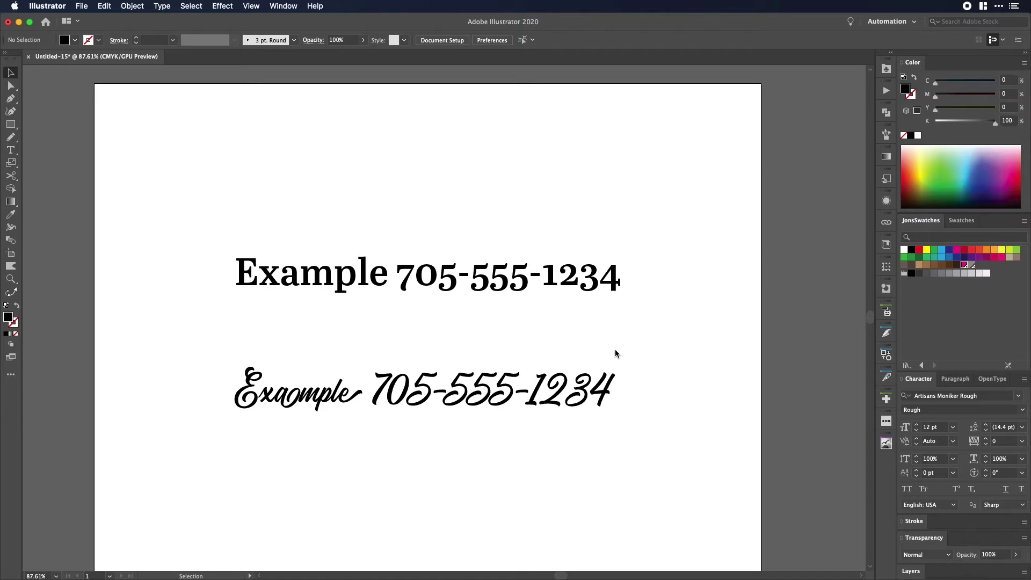
key(z)
click(483, 319)
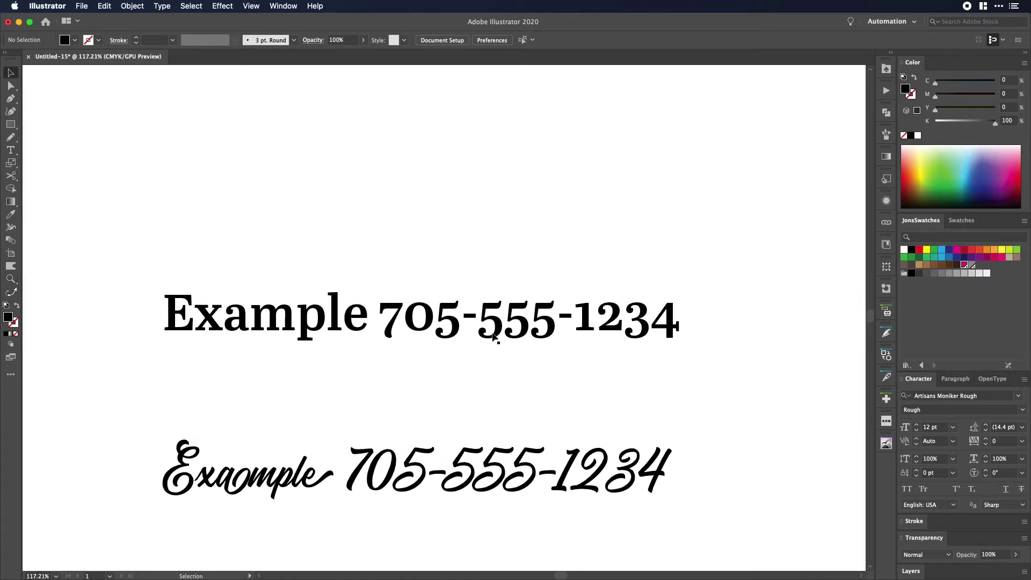
click(483, 319)
scroll(483, 318, right, 3)
key(super+minus)
key(v)
scroll(311, 407, right, 1)
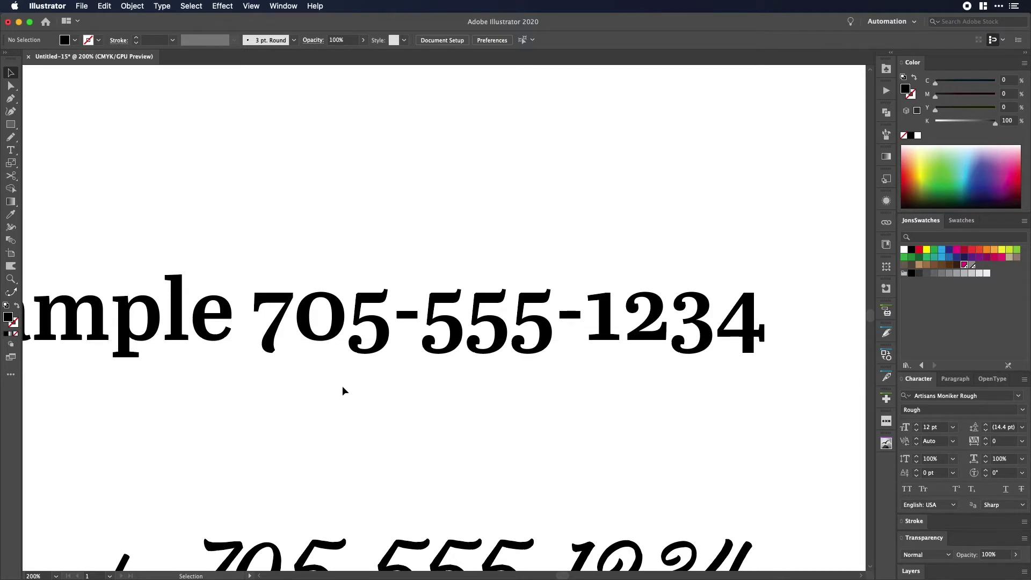
scroll(342, 385, down, 2)
scroll(341, 386, left, 2)
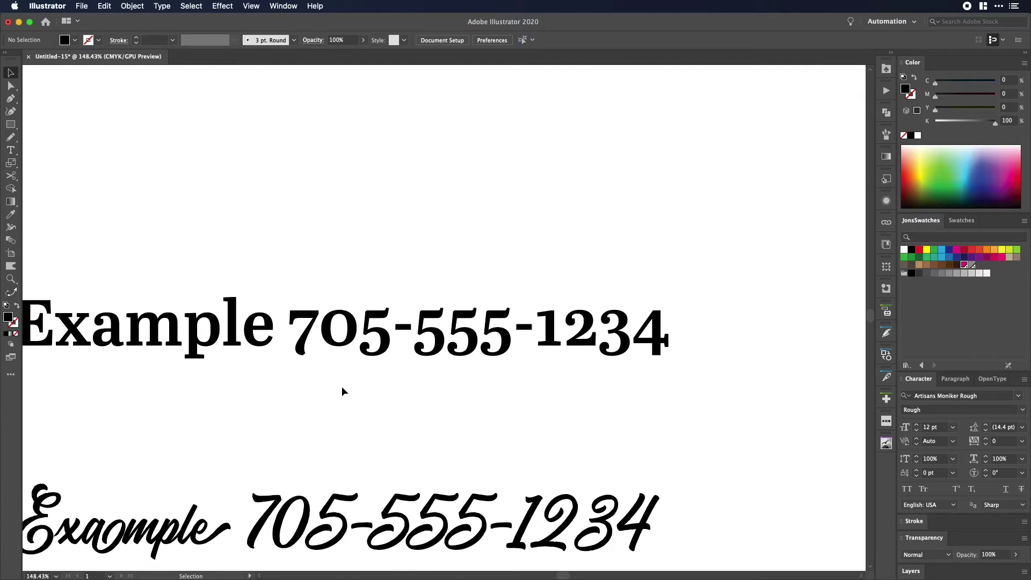
scroll(341, 385, left, 5)
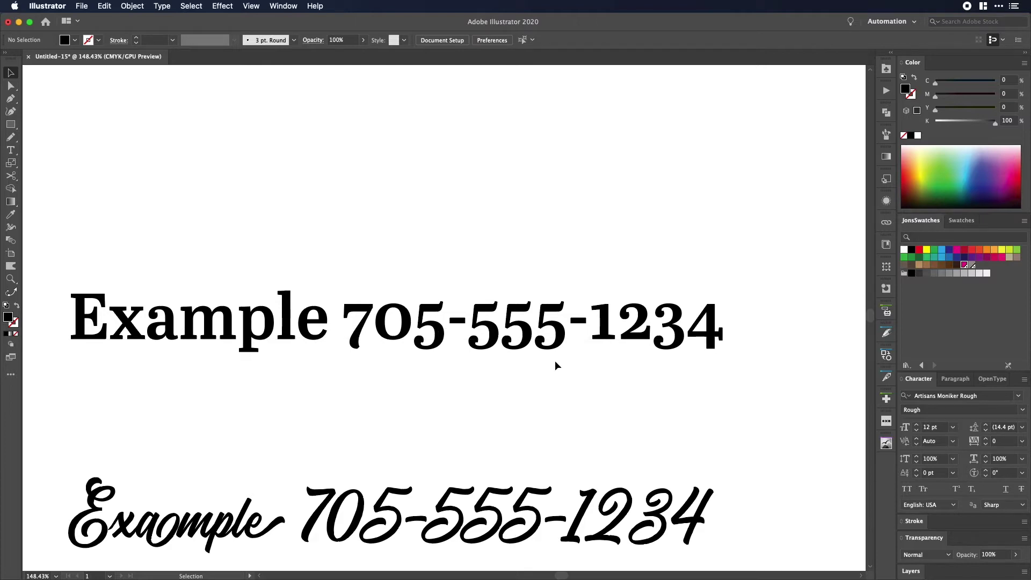
Replace the 7, 0 and 5 of the serif area code with their first in-context alternates
click(362, 334)
double_click(354, 323)
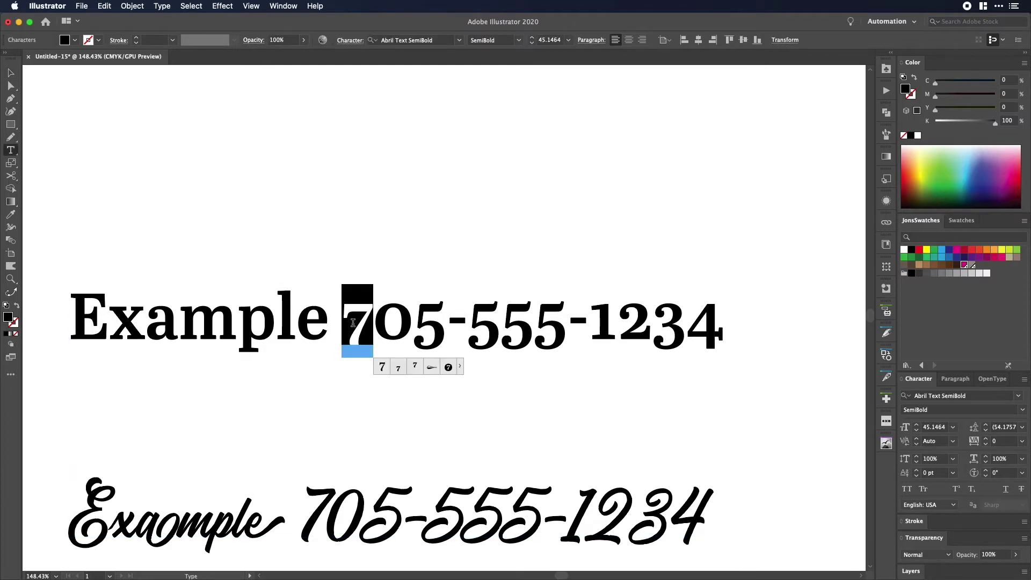
click(374, 311)
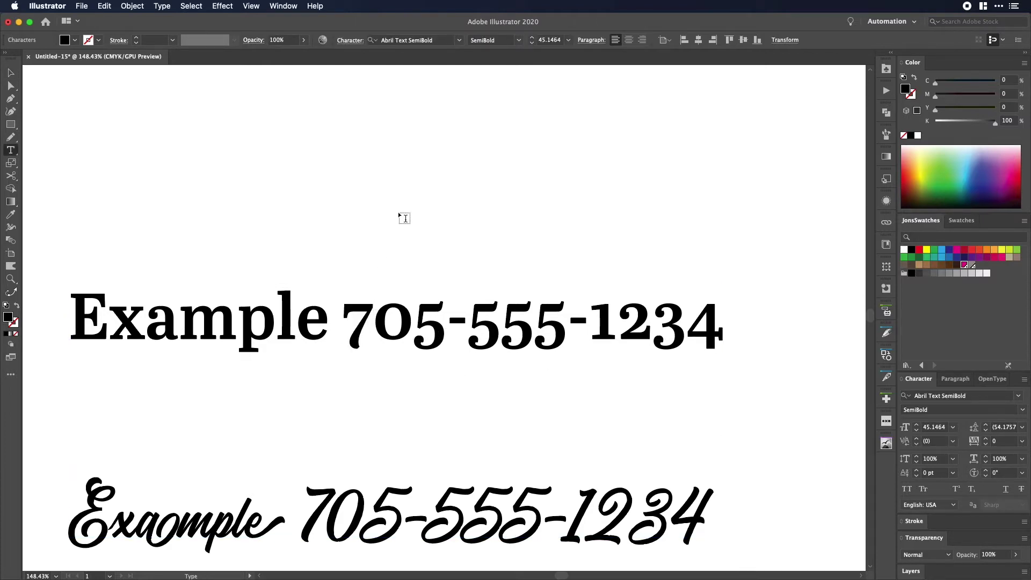
drag(368, 314, 350, 318)
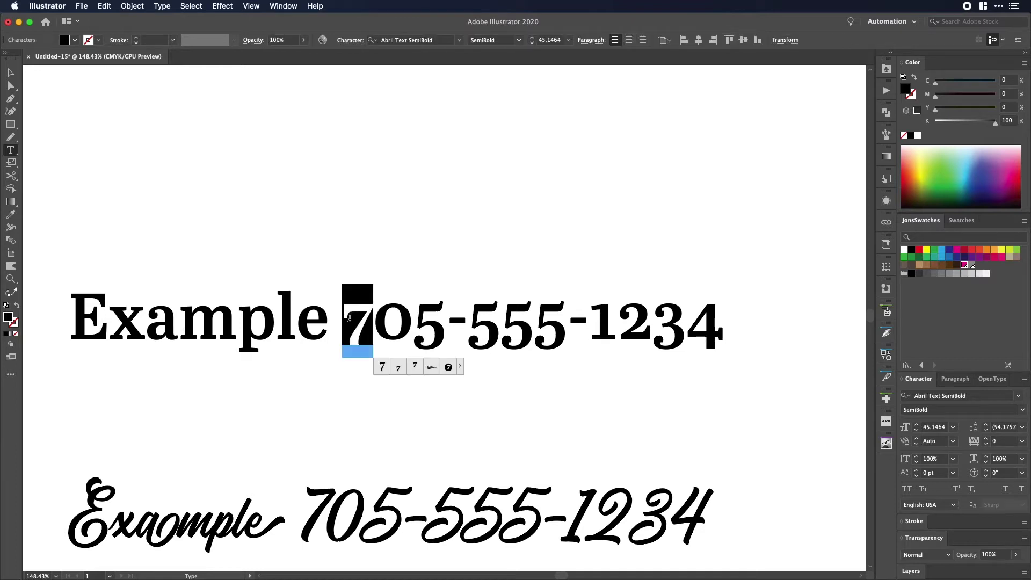
click(383, 368)
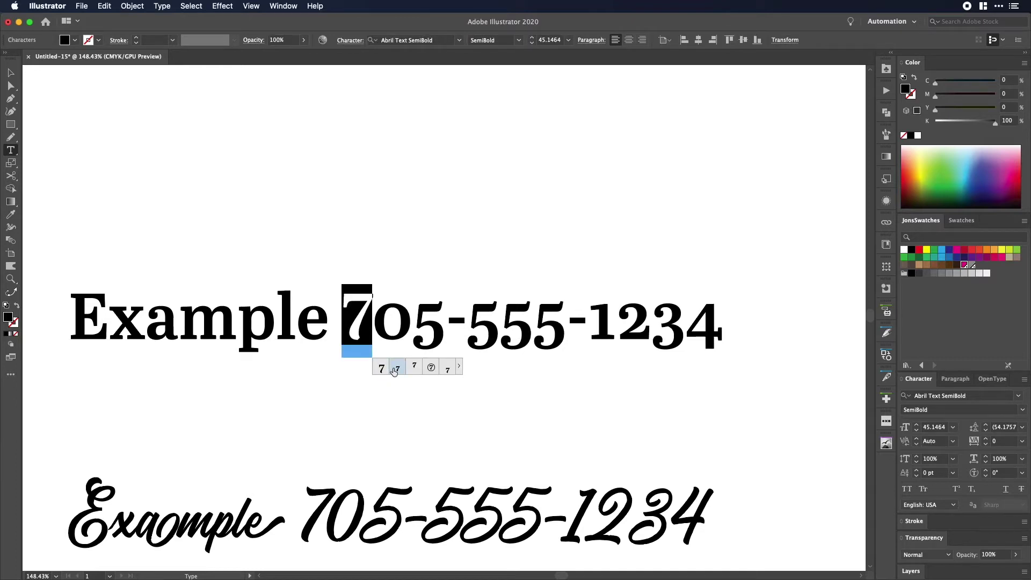
drag(371, 316, 429, 321)
click(419, 372)
click(455, 367)
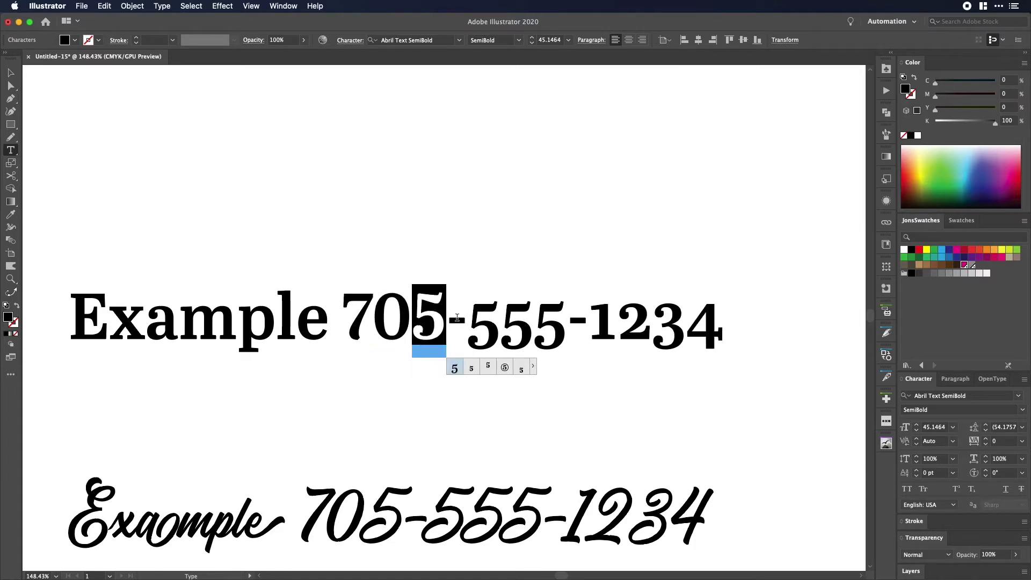
key(Escape)
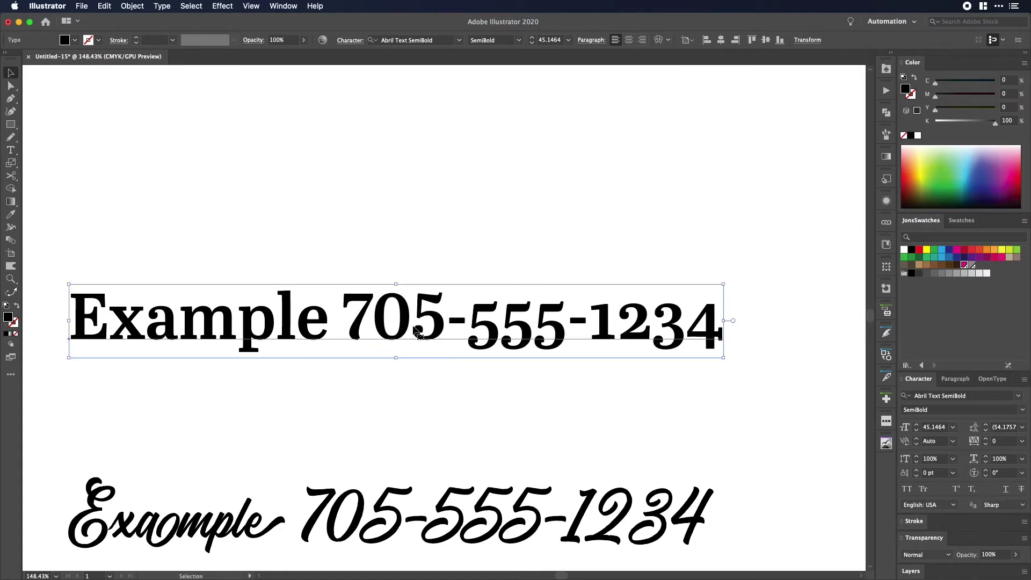
Open the Glyphs panel via Type > Glyphs and select the first 5 after the hyphen
click(163, 5)
click(172, 66)
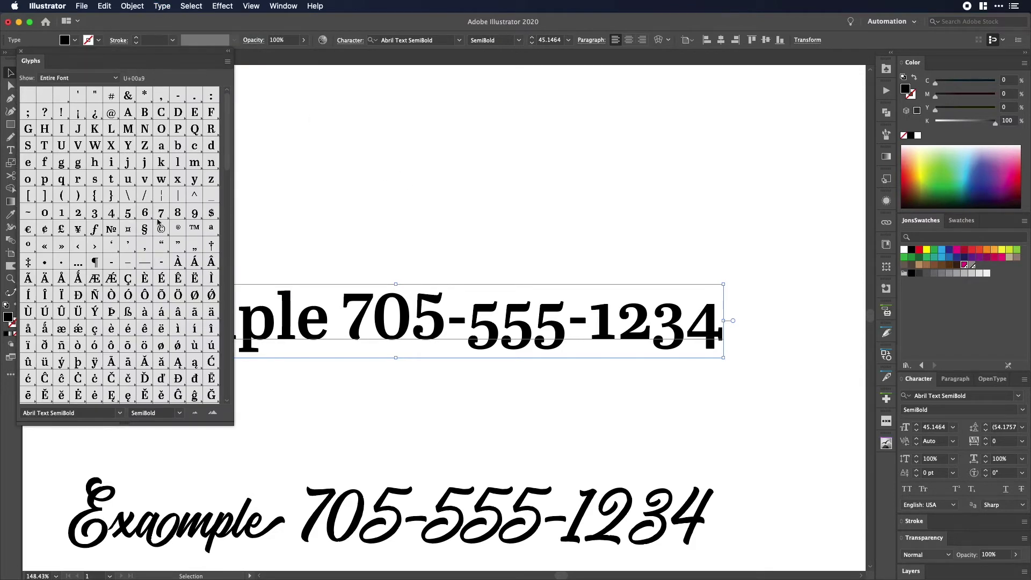
scroll(126, 230, down, 15)
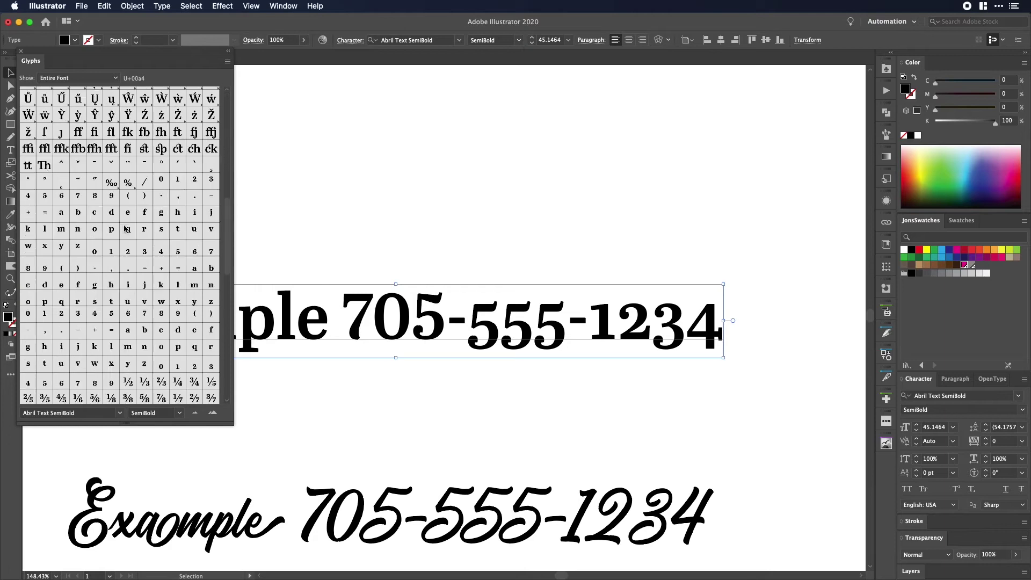
scroll(126, 230, down, 2)
double_click(489, 322)
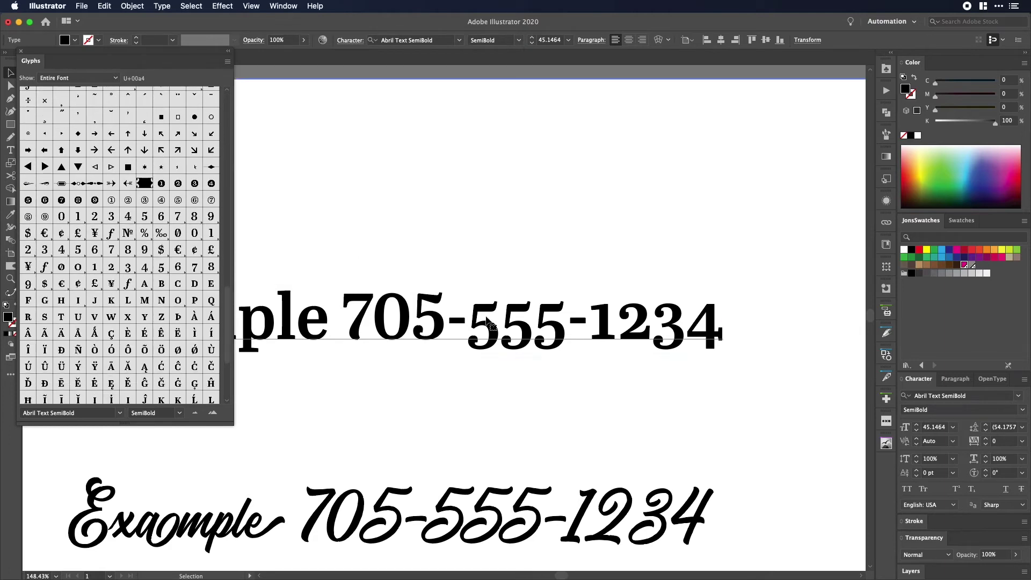
triple_click(476, 323)
click(476, 323)
drag(475, 323, 501, 322)
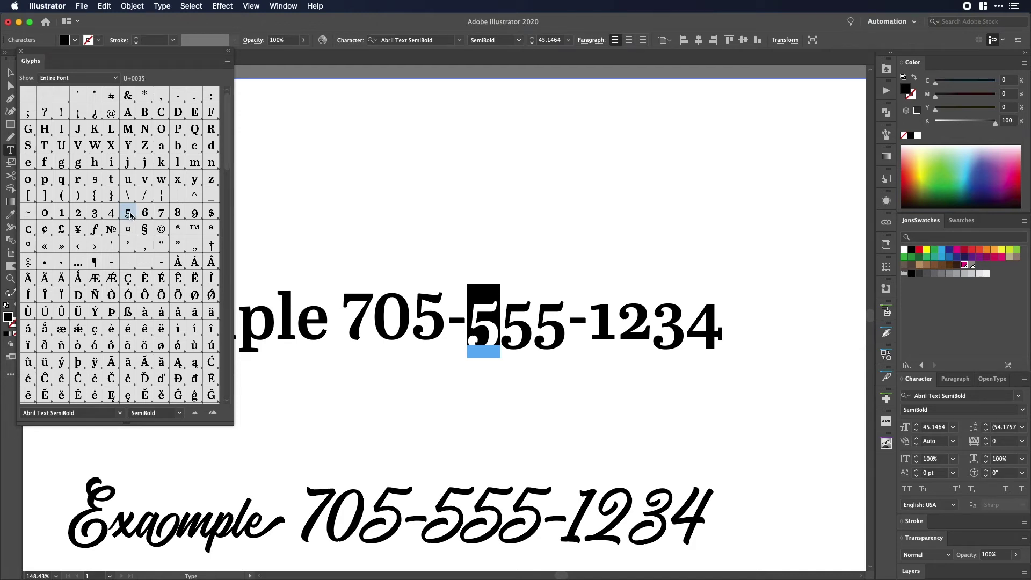
Insert subscript, numerator and plain 5 glyphs, then delete the stray subscript and superscript 5s
scroll(166, 298, down, 15)
scroll(166, 298, down, 8)
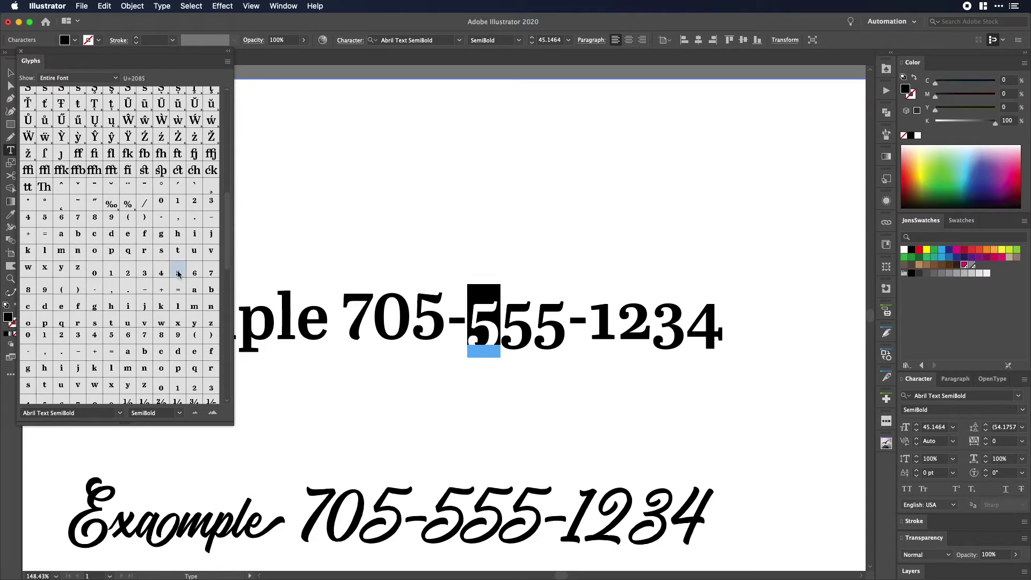
double_click(179, 274)
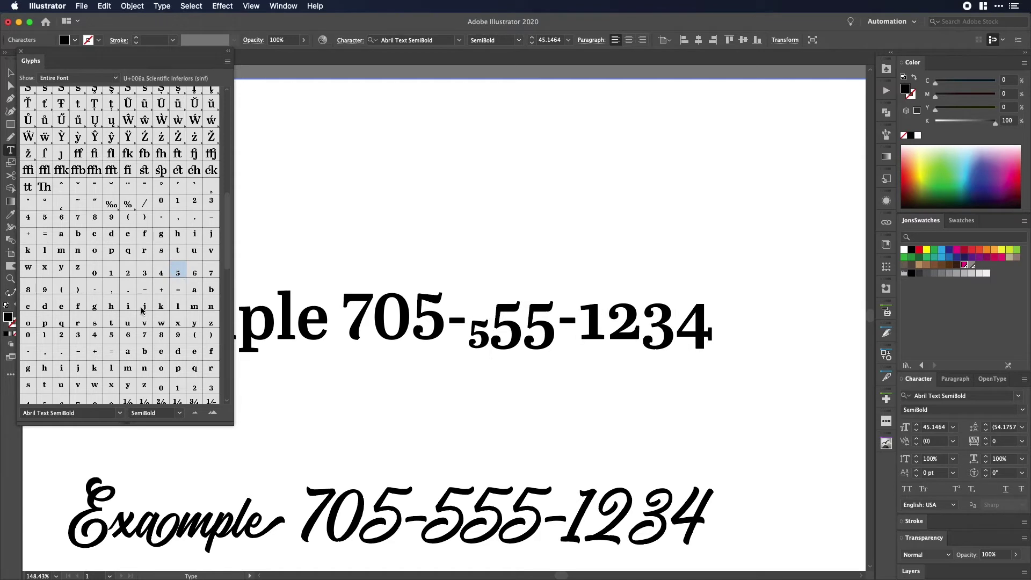
double_click(118, 336)
scroll(117, 336, down, 13)
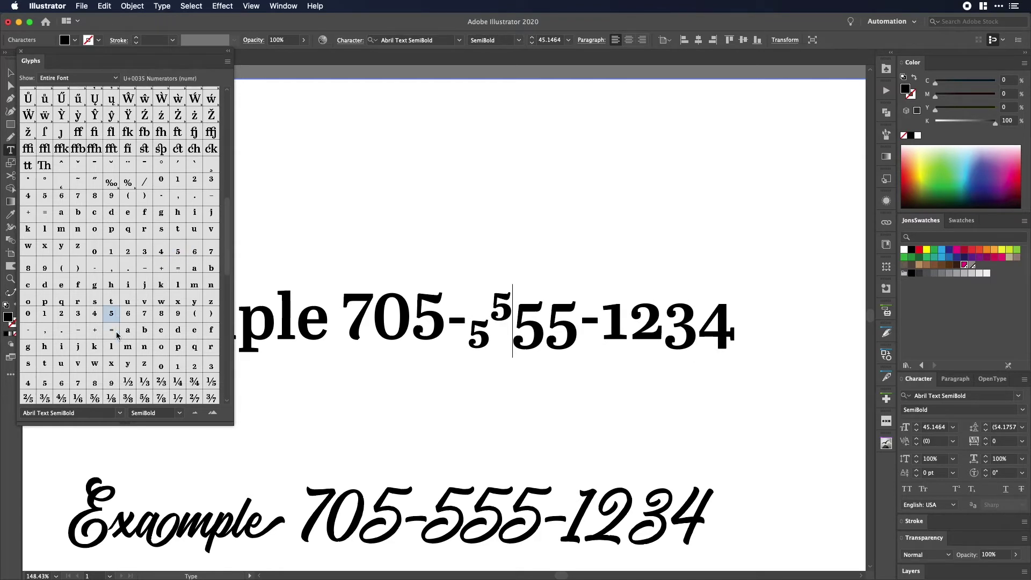
scroll(117, 336, down, 6)
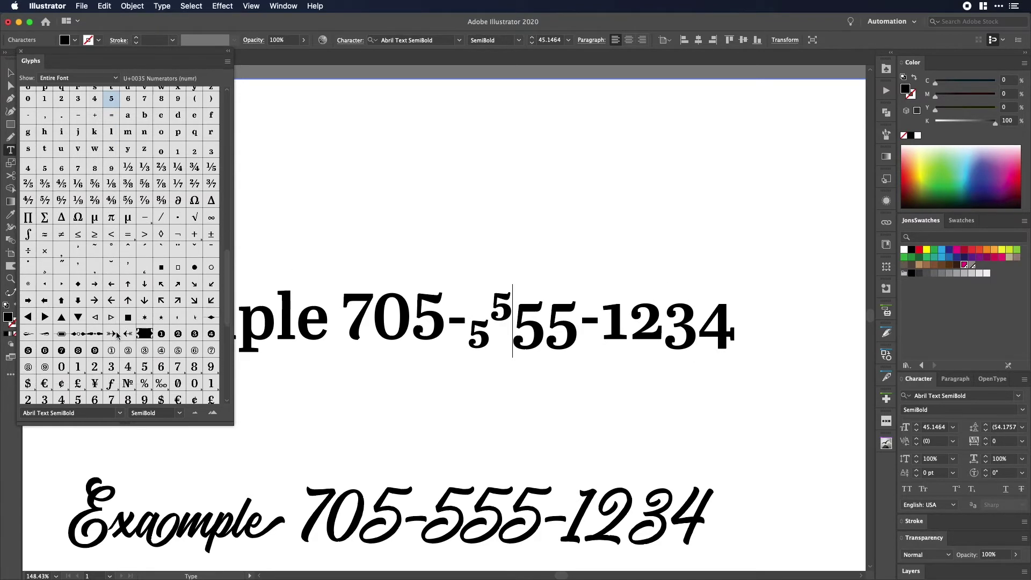
double_click(144, 323)
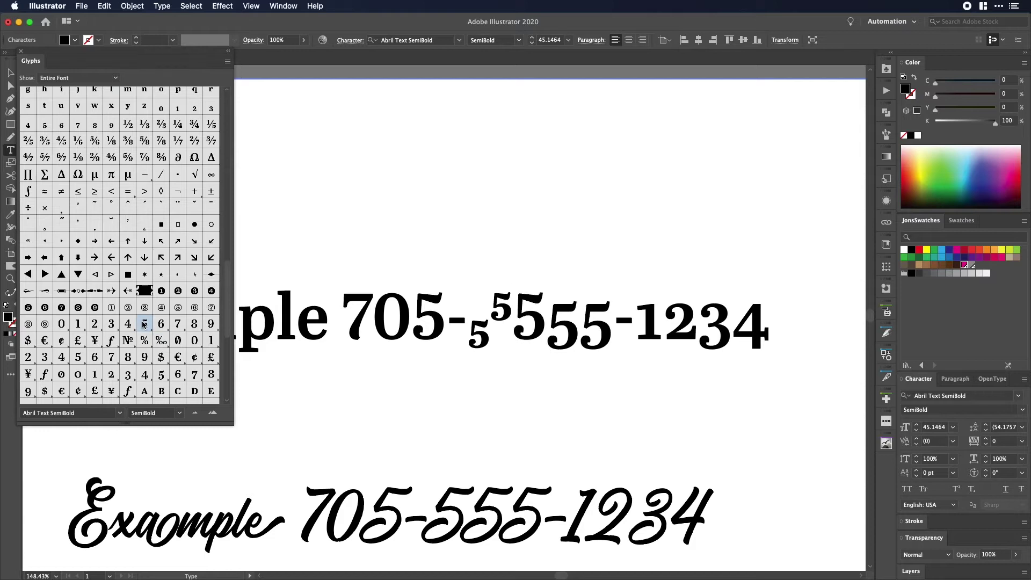
drag(511, 308, 468, 309)
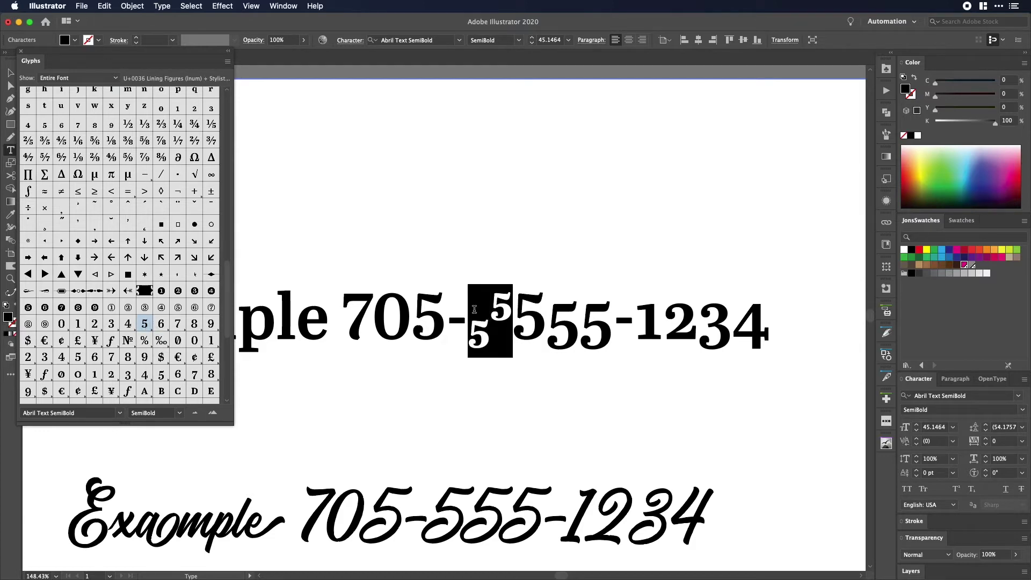
key(BackSpace)
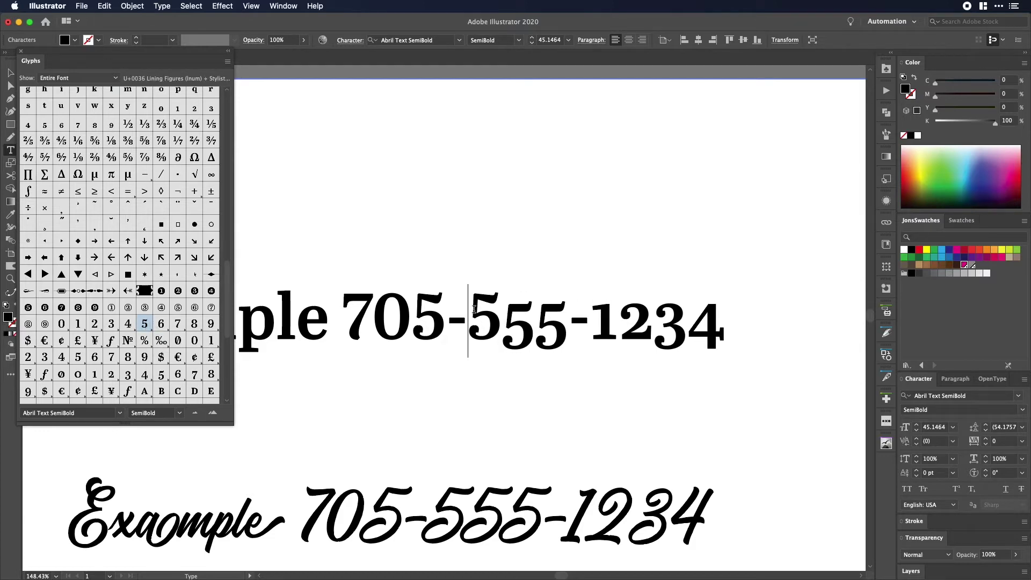
Insert two extra 5s from the Glyphs panel, then delete them again
double_click(144, 323)
double_click(145, 324)
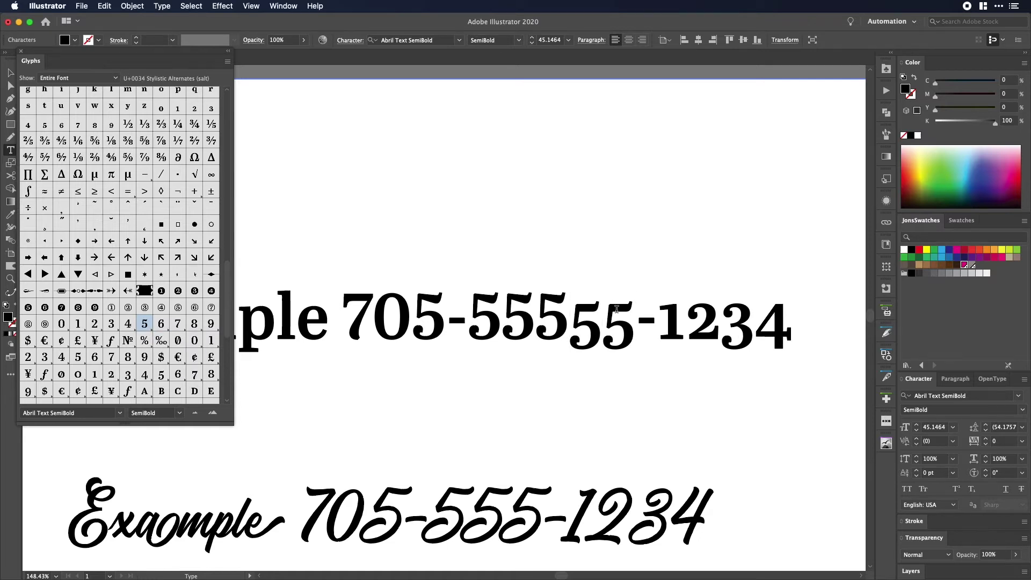
drag(636, 310, 570, 314)
key(BackSpace)
Replace the 1 after the second hyphen with its lining figure and select the following 234
key(shift+Right)
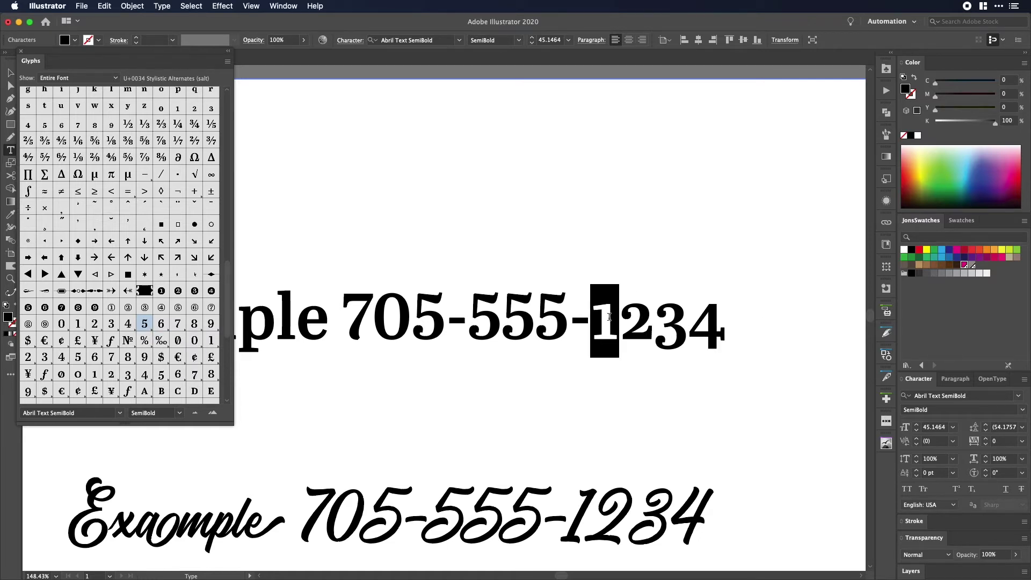
scroll(156, 323, down, 15)
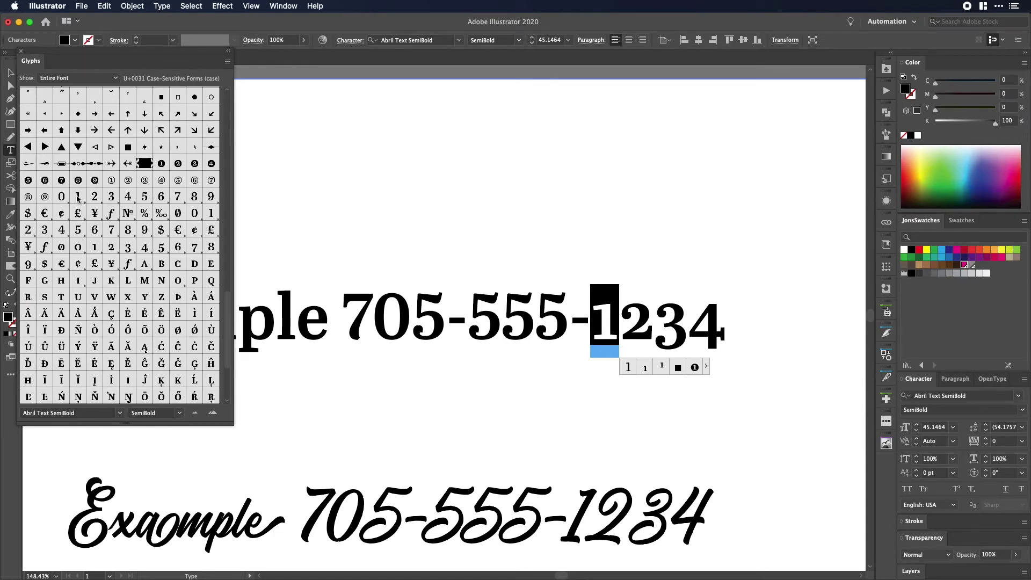
double_click(79, 200)
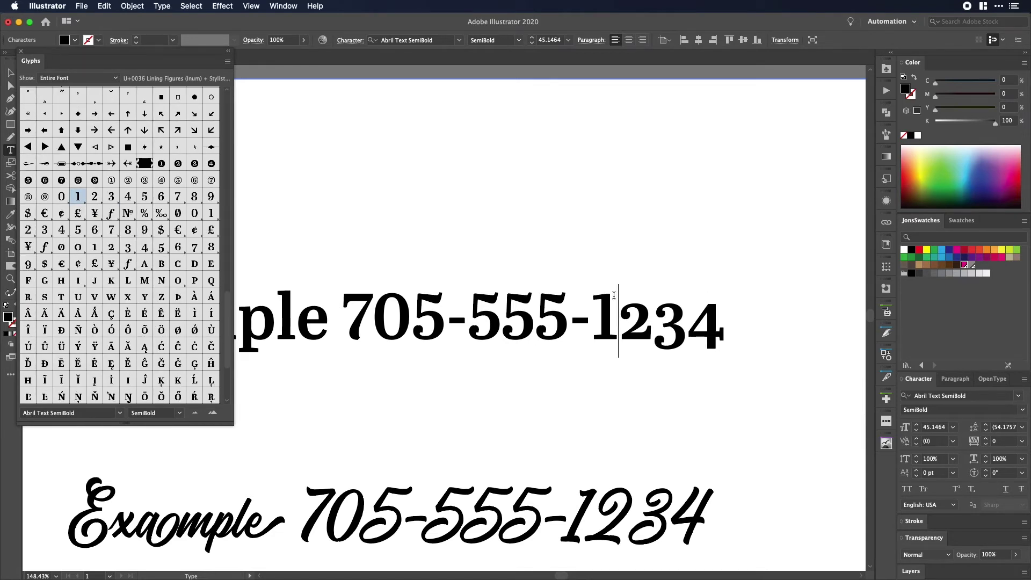
key(shift+Right)
scroll(113, 256, down, 10)
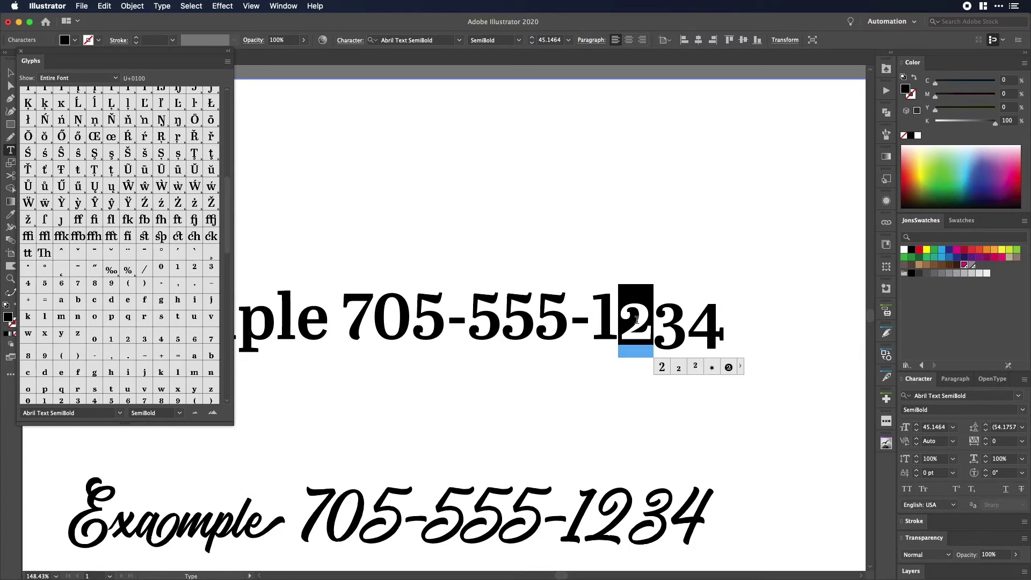
scroll(64, 247, up, 10)
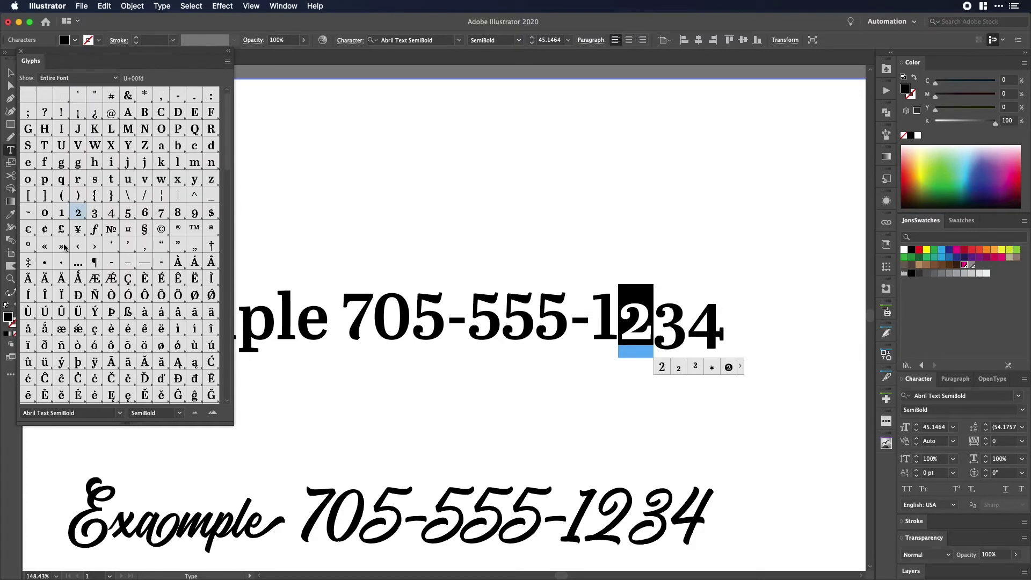
drag(617, 311, 732, 293)
Delete the old 234 and insert lining 2, 3 and 4 glyphs after the 1
key(BackSpace)
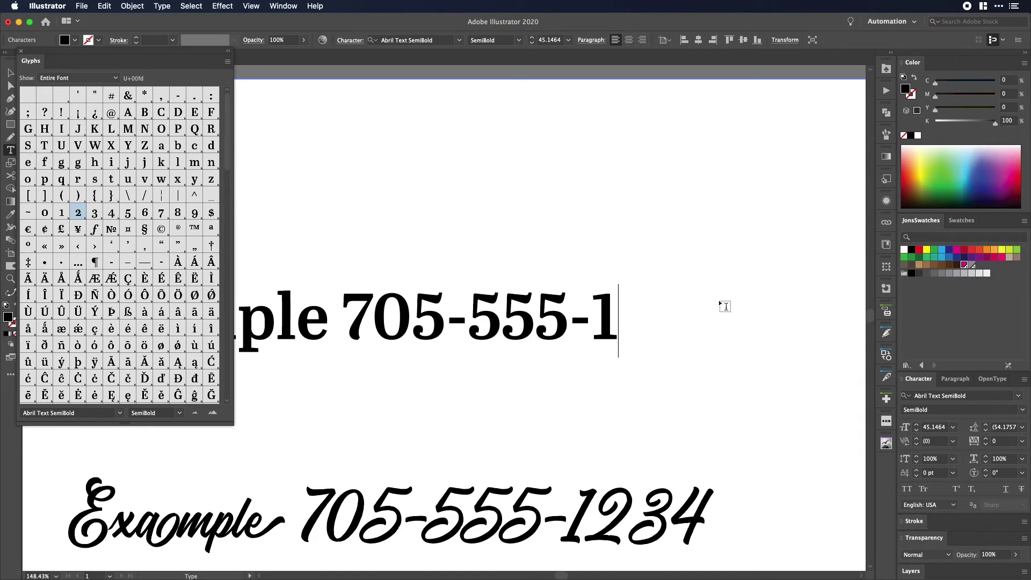
scroll(149, 307, down, 20)
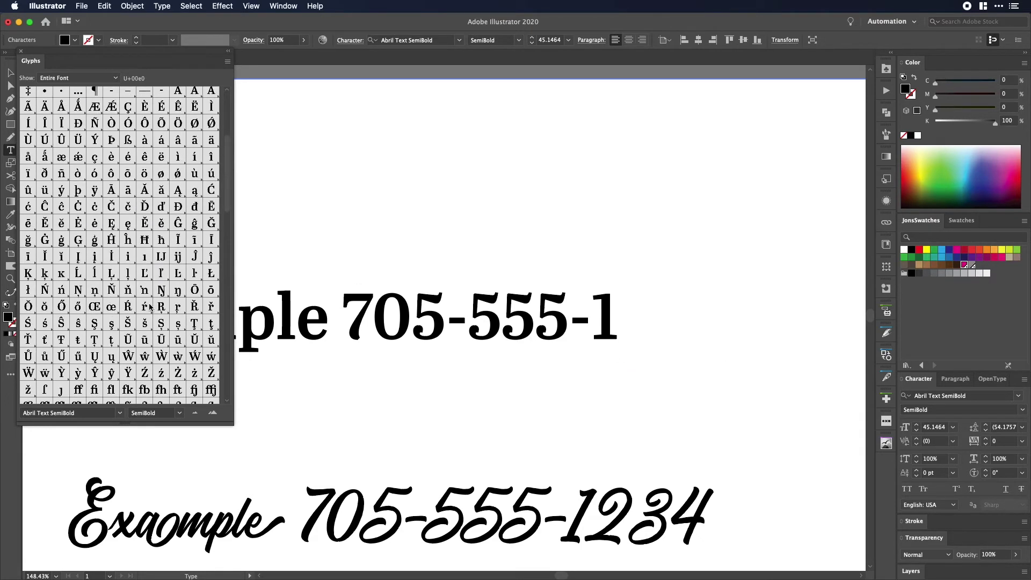
scroll(150, 307, down, 5)
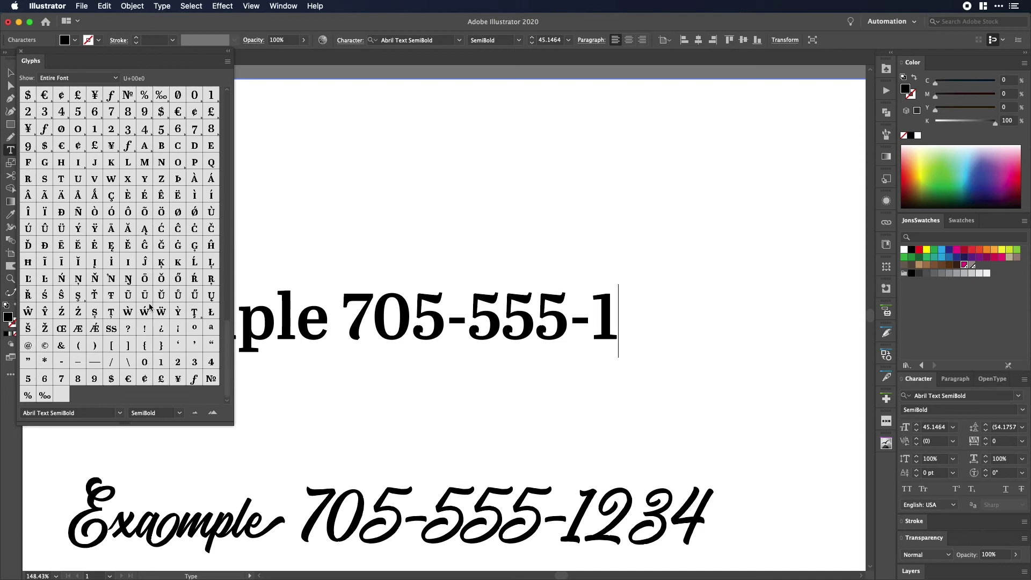
scroll(150, 307, up, 2)
double_click(29, 188)
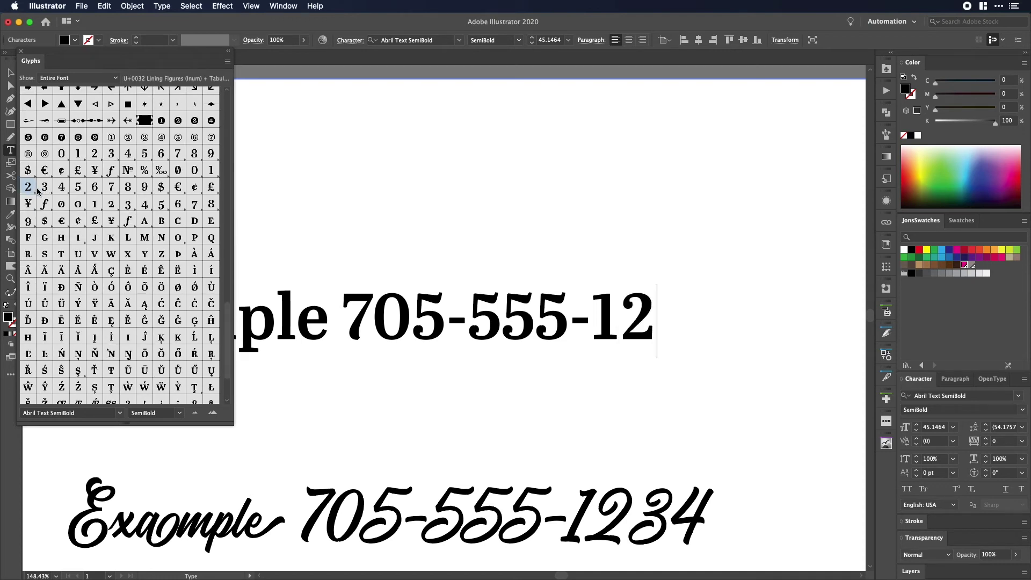
double_click(43, 188)
double_click(61, 187)
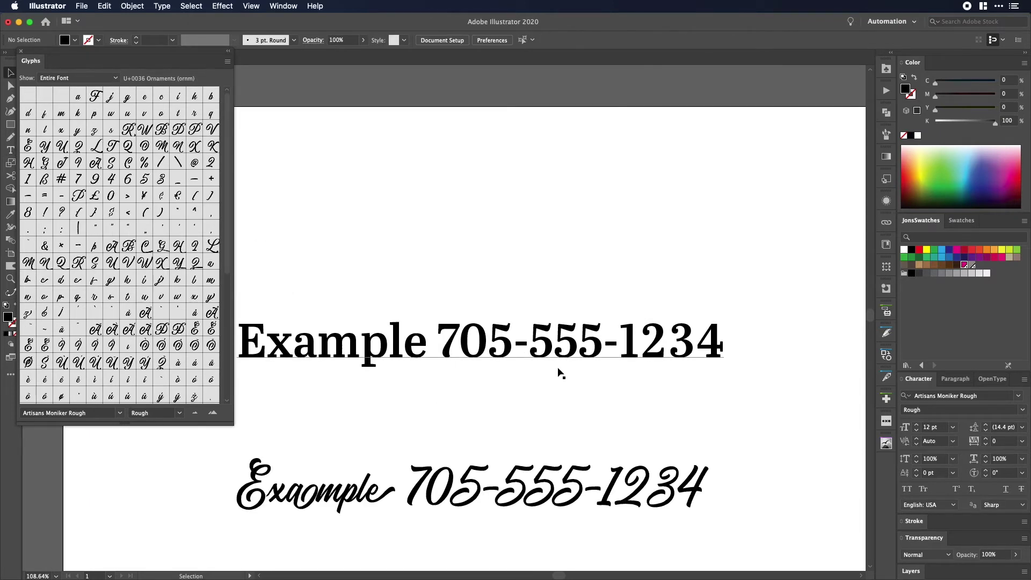
click(558, 368)
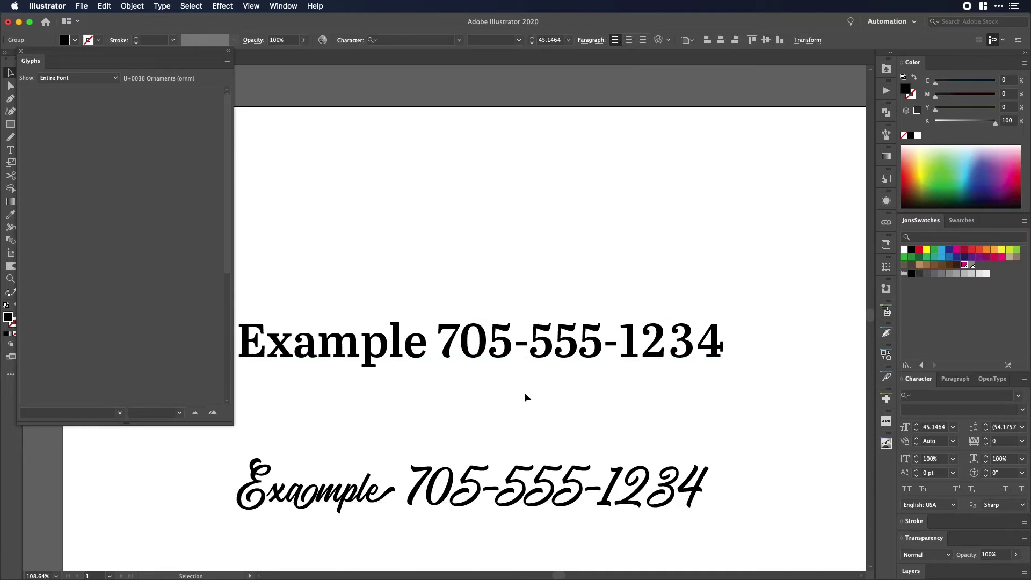
click(525, 396)
click(529, 396)
click(537, 344)
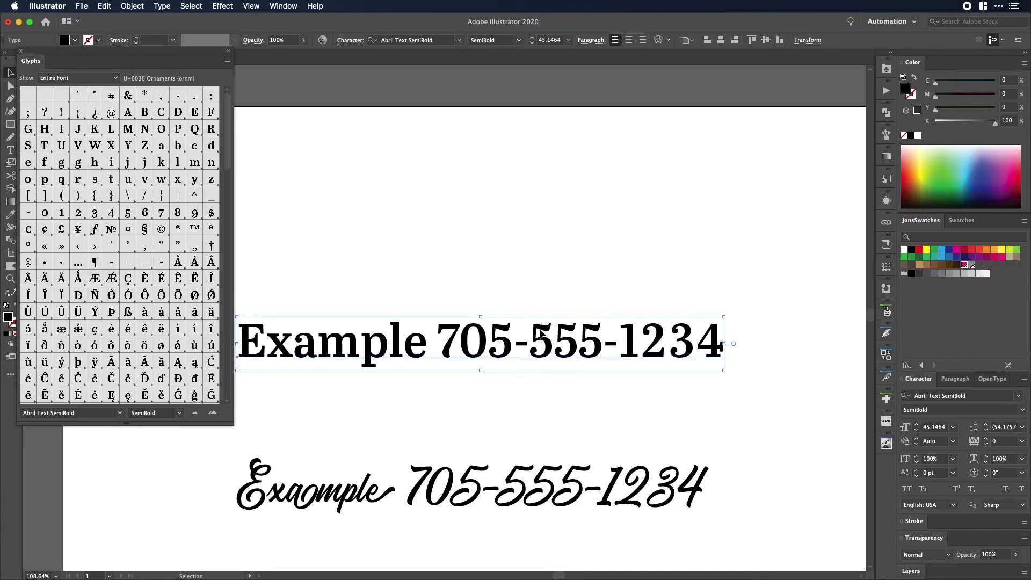
double_click(559, 344)
drag(554, 342, 578, 341)
scroll(183, 302, down, 1)
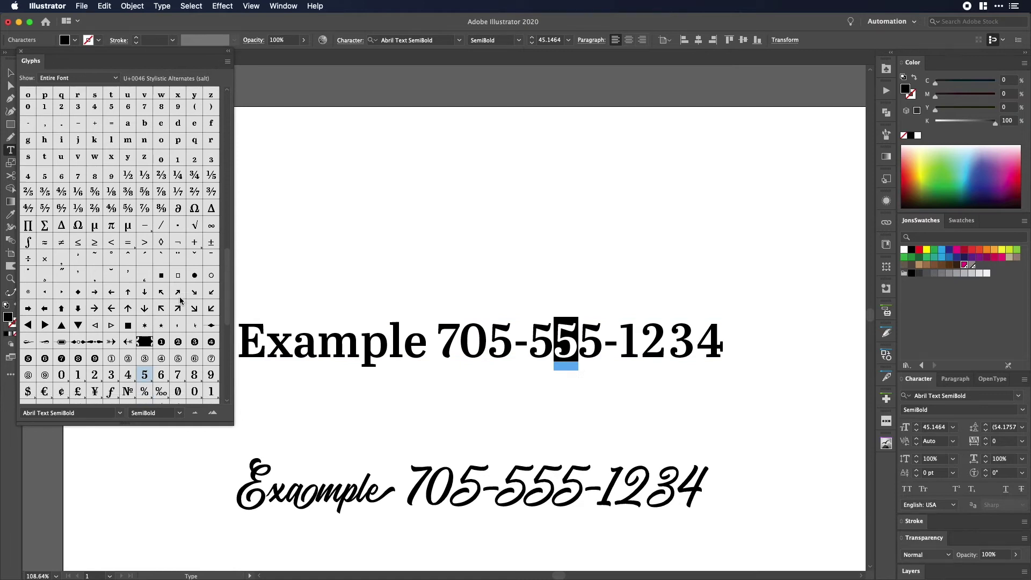
double_click(161, 376)
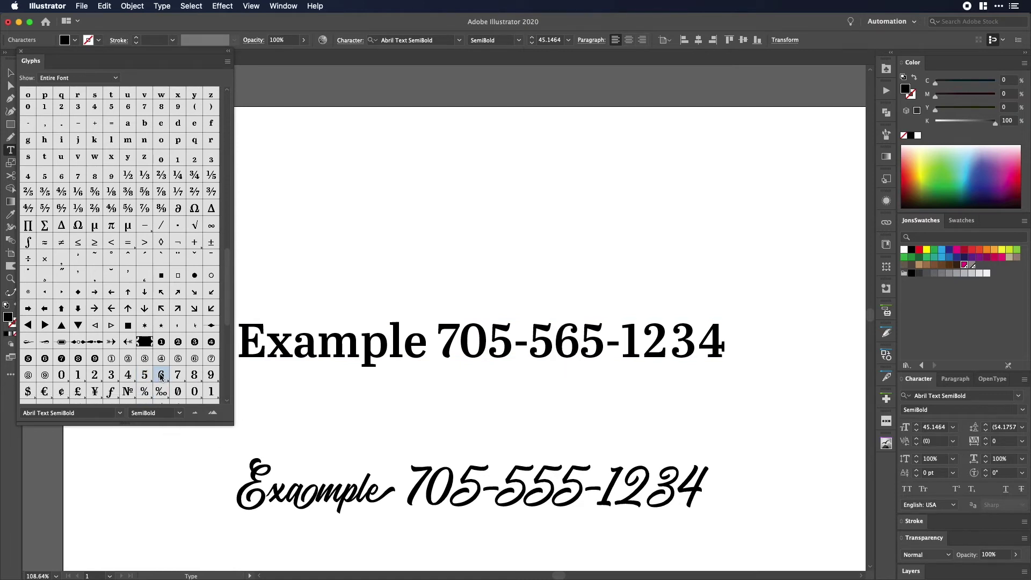
key(Escape)
Option-drag a copy of the serif line straight above the original and zoom in on both
drag(463, 349, 463, 252)
click(733, 236)
key(z)
drag(505, 226, 605, 293)
key(v)
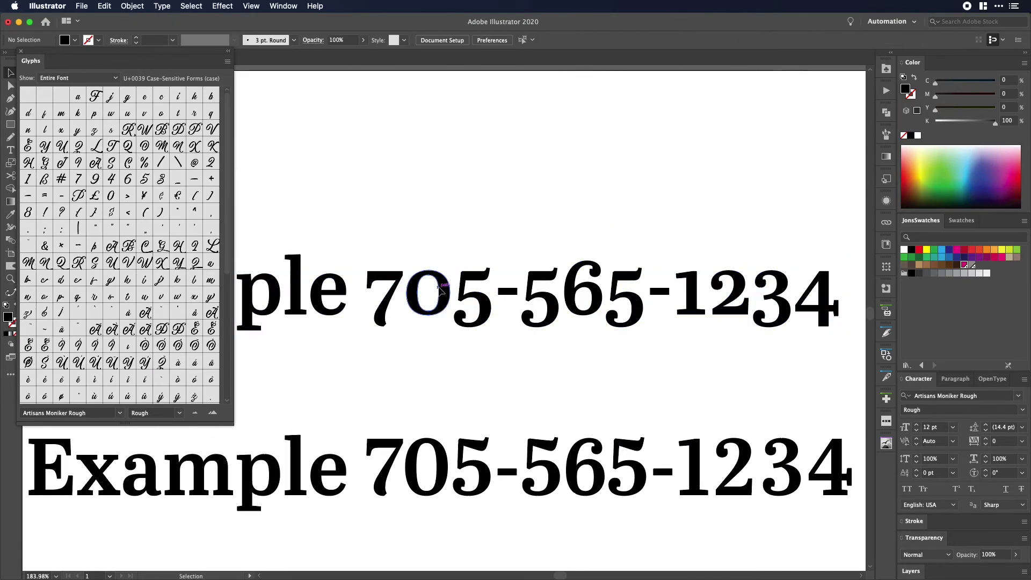
click(382, 301)
Select all outlined digits of the upper number, then undo an attempted reshape
click(436, 288)
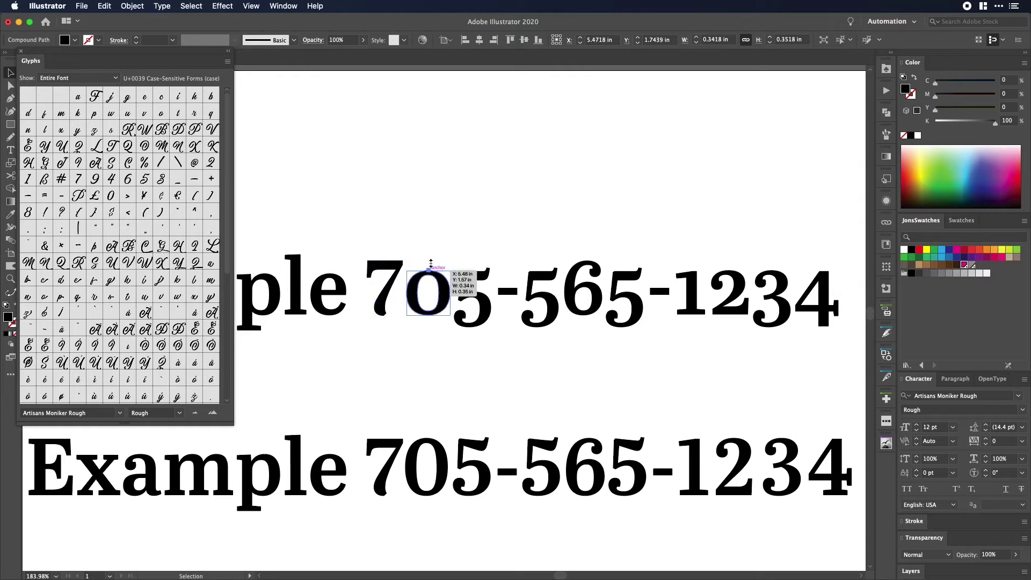
click(467, 253)
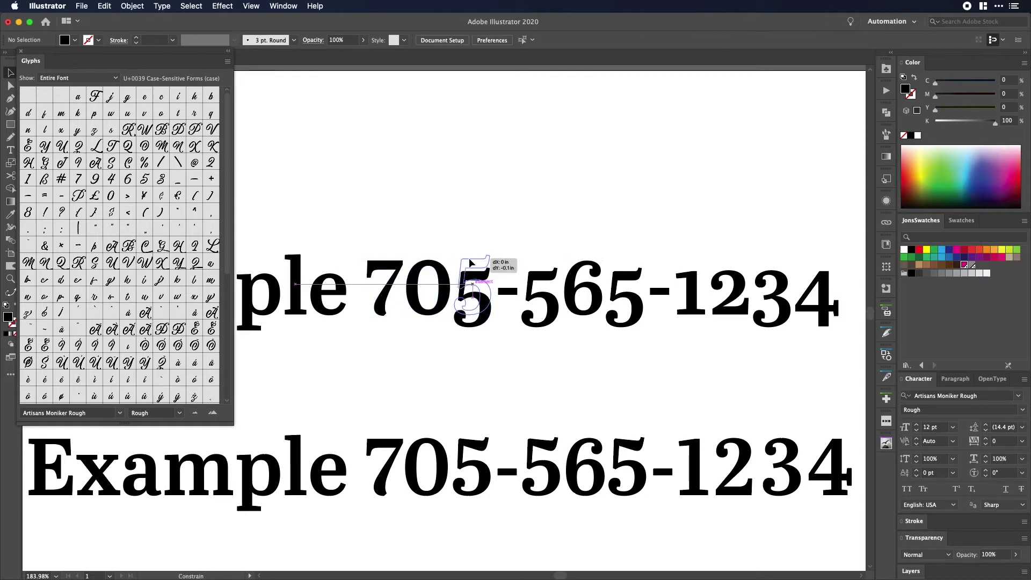
click(472, 284)
click(385, 276)
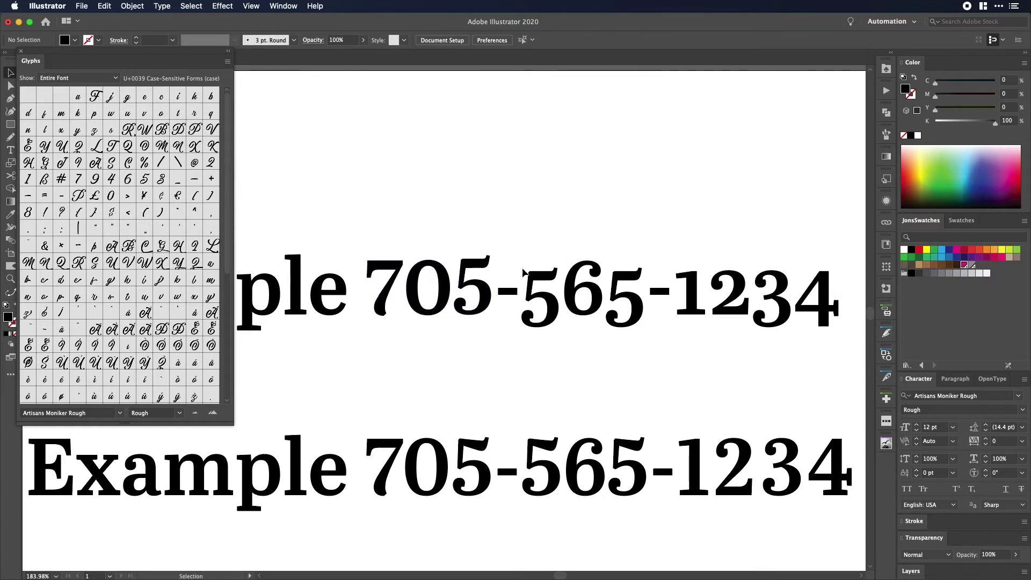
drag(397, 251, 858, 346)
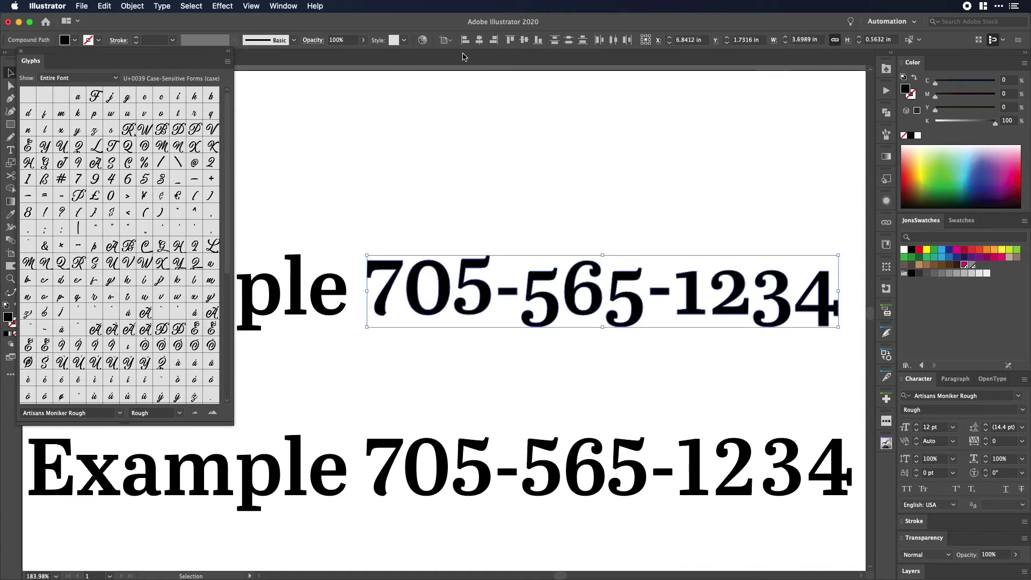
click(446, 40)
key(super+z)
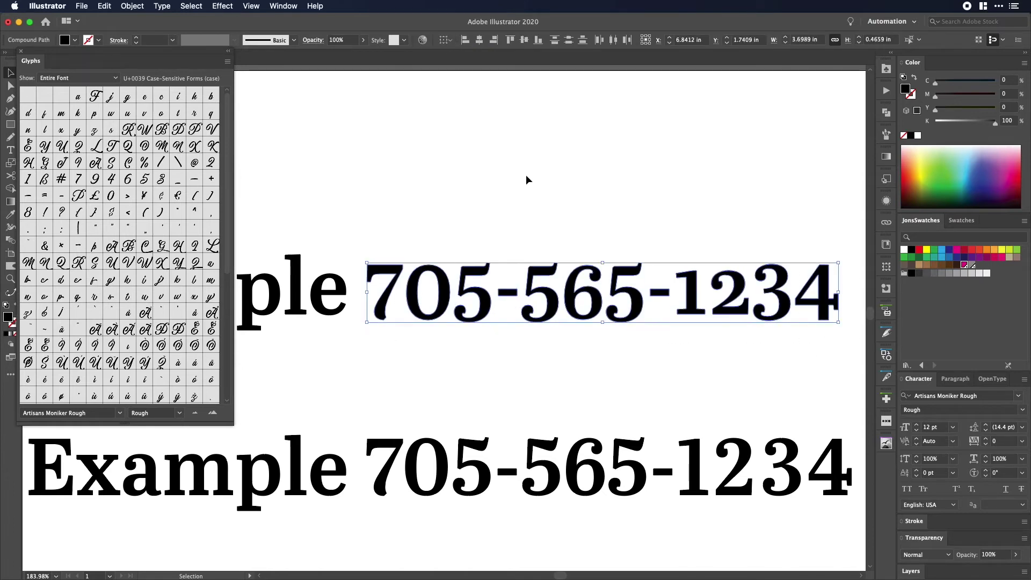
key(super+z)
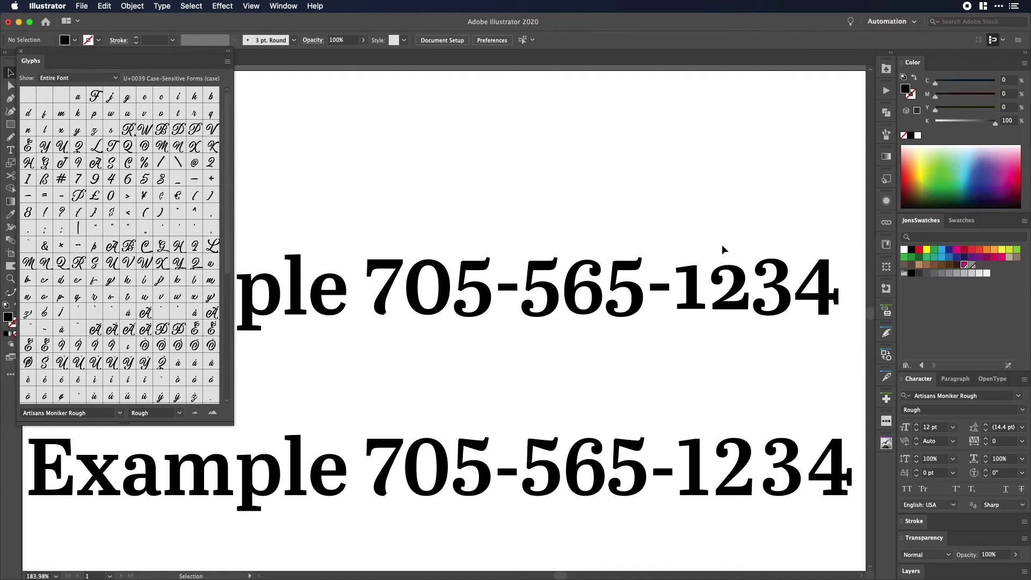
Stretch the outlined 12 slightly downward so it stands taller
click(740, 306)
click(741, 306)
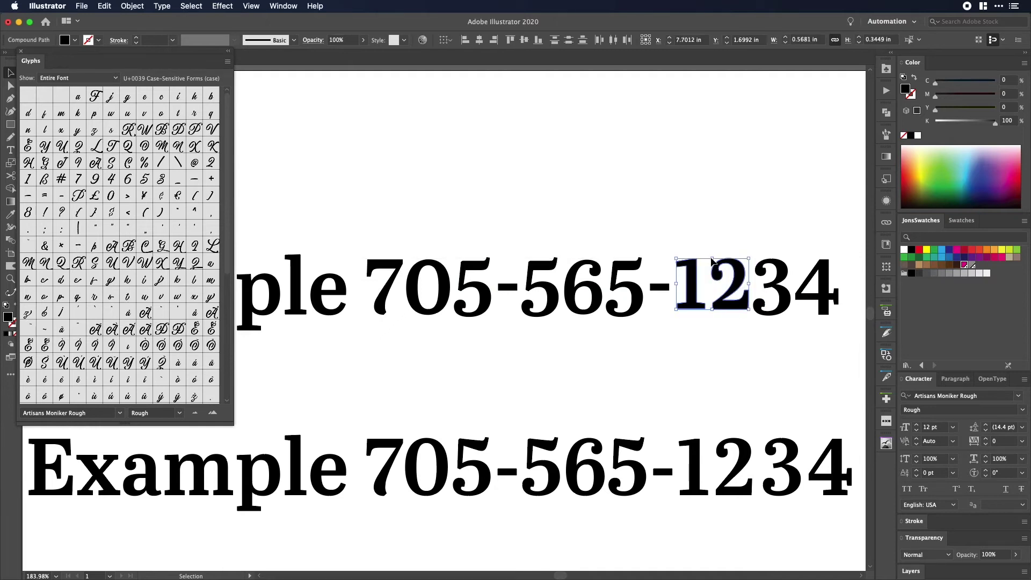
drag(715, 311, 715, 321)
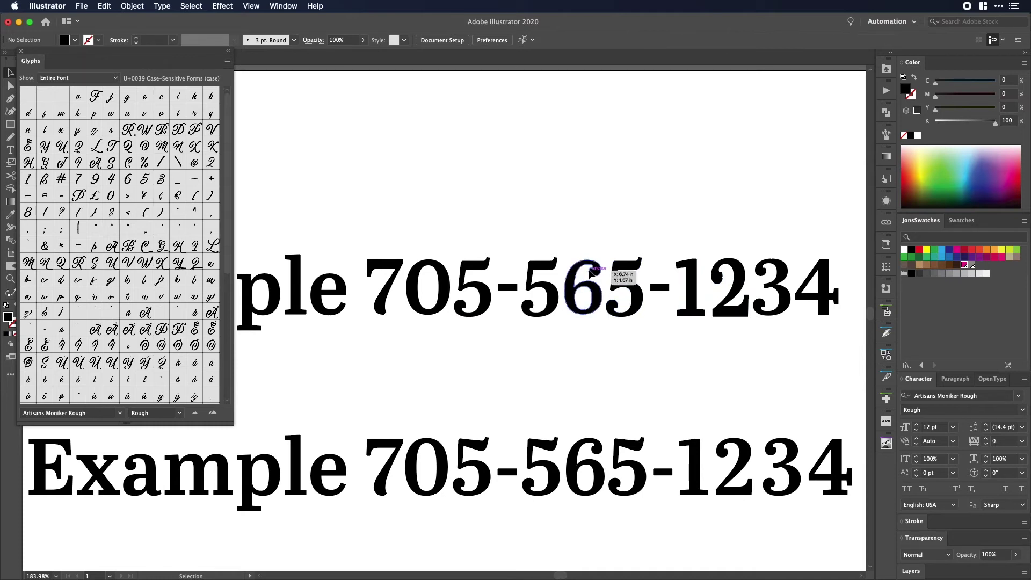
click(599, 293)
click(719, 328)
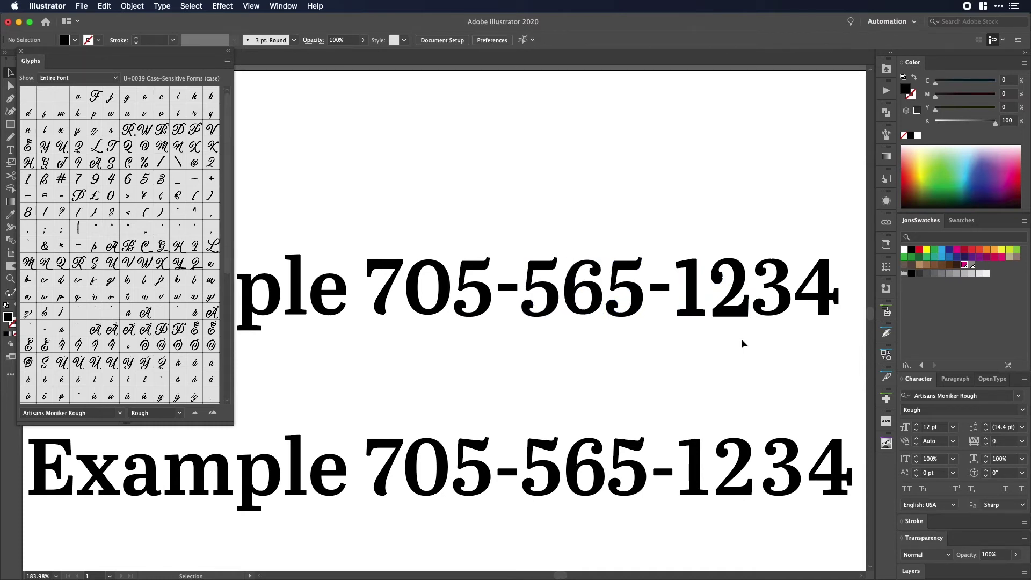
scroll(742, 339, up, 5)
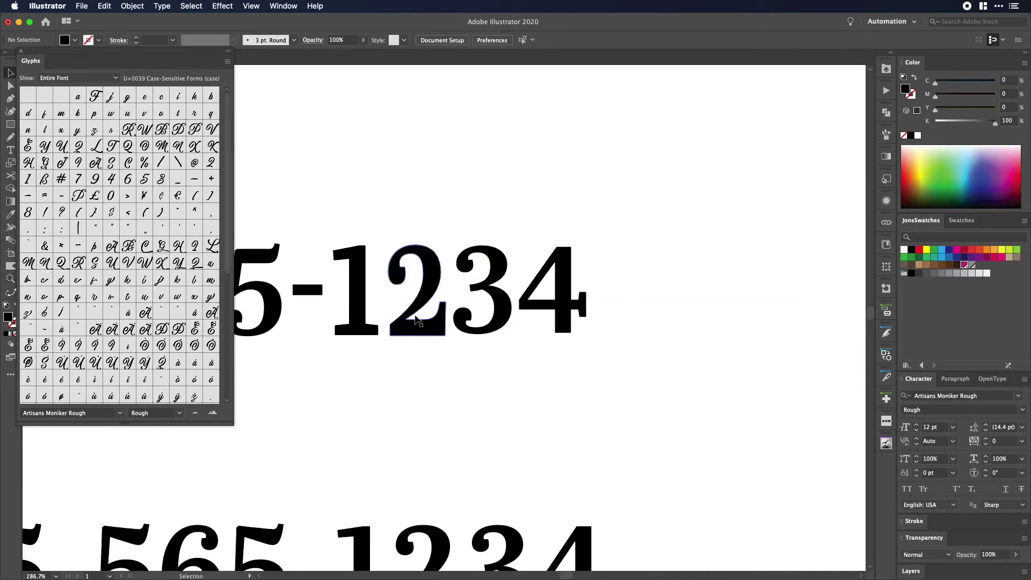
scroll(338, 431, down, 1)
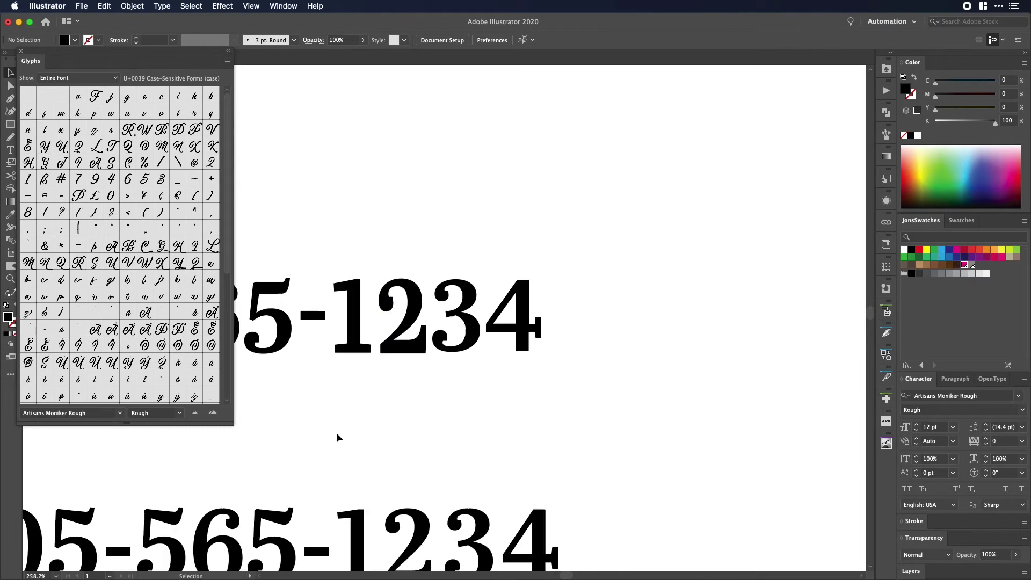
scroll(336, 433, down, 4)
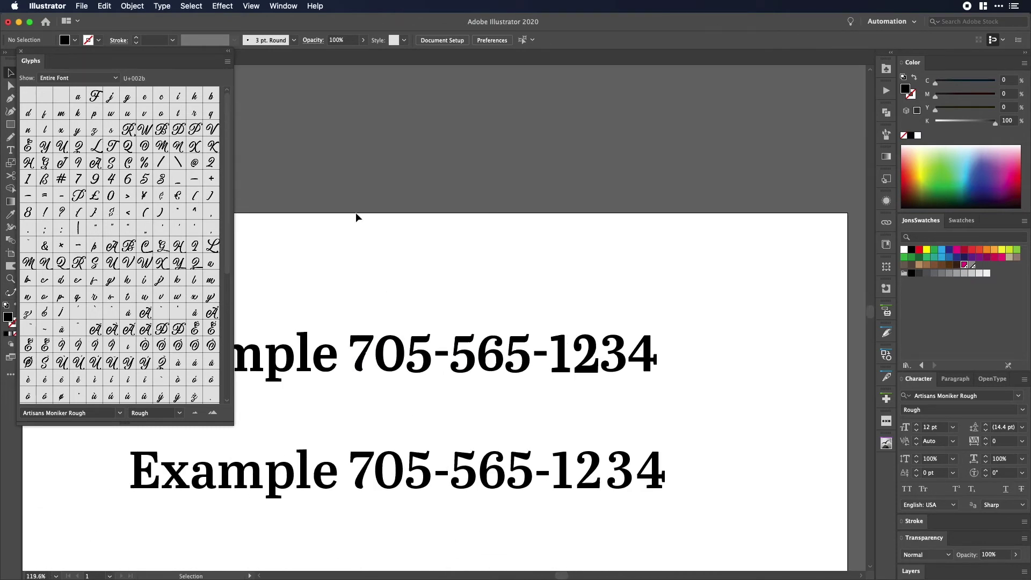
scroll(386, 230, left, 3)
scroll(386, 230, down, 2)
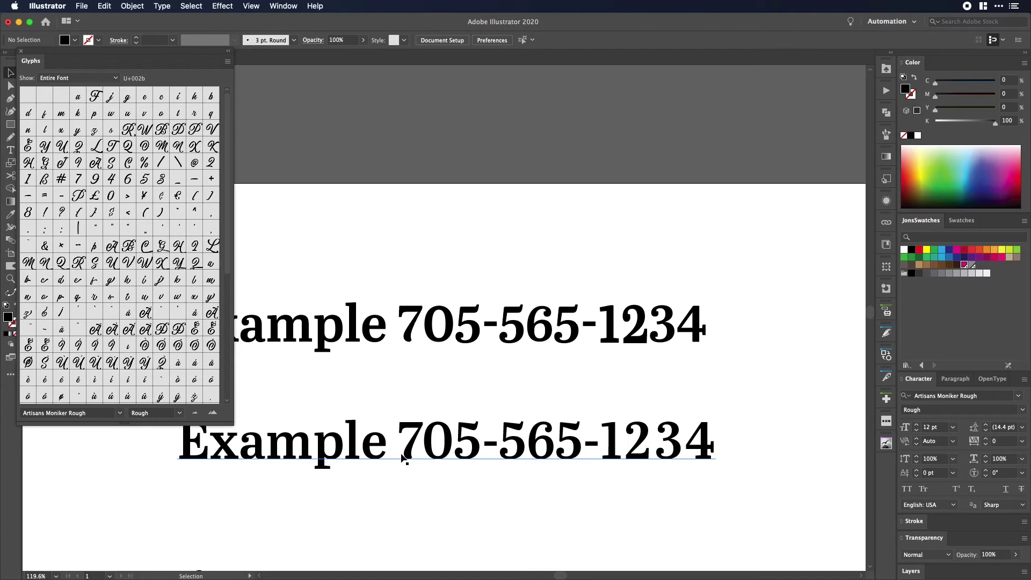
scroll(528, 372, down, 2)
scroll(528, 373, down, 3)
scroll(528, 373, left, 1)
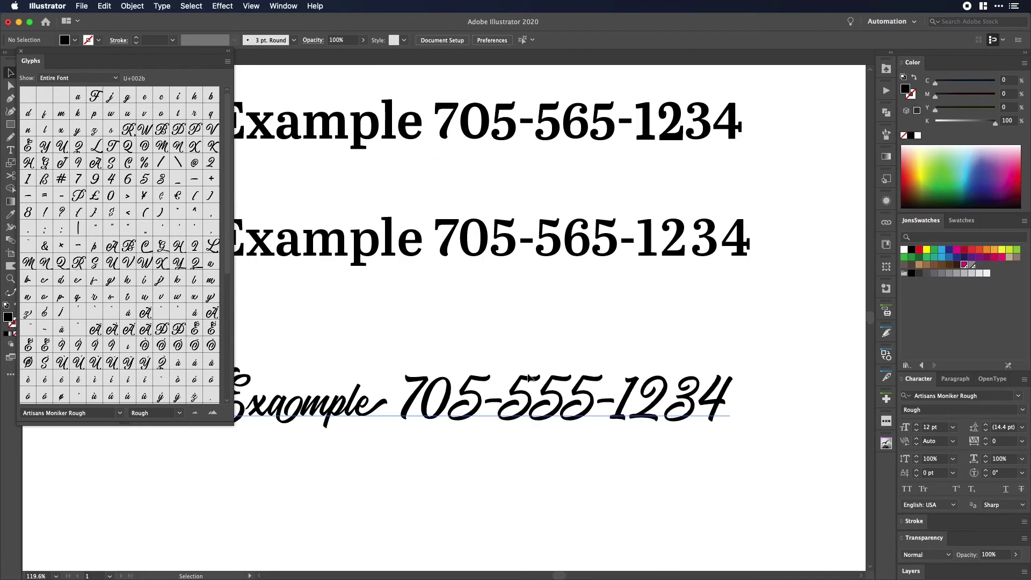
scroll(527, 373, left, 2)
scroll(527, 372, left, 1)
Zoom in twice on the script word Example
key(z)
click(479, 417)
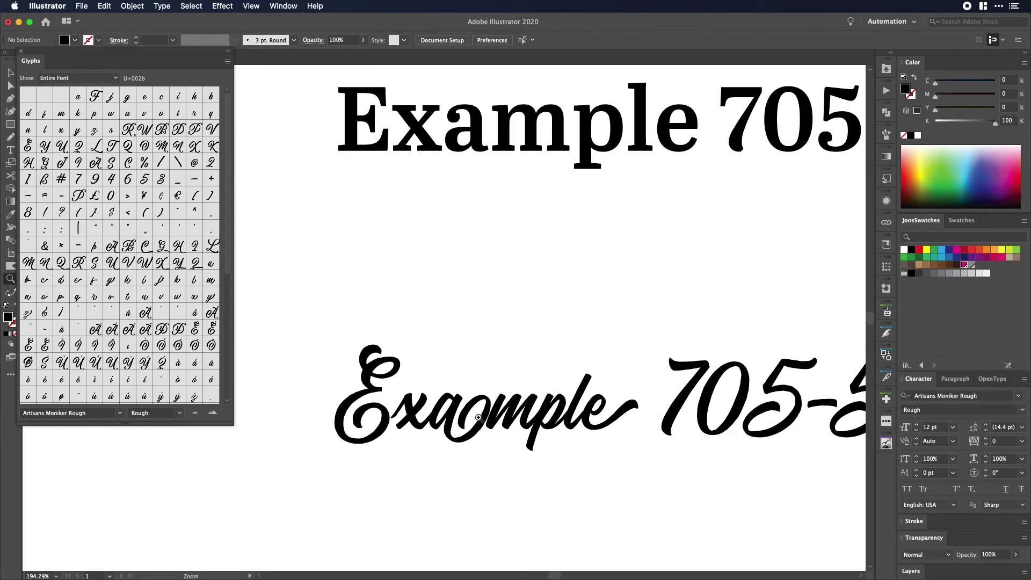
click(479, 417)
key(v)
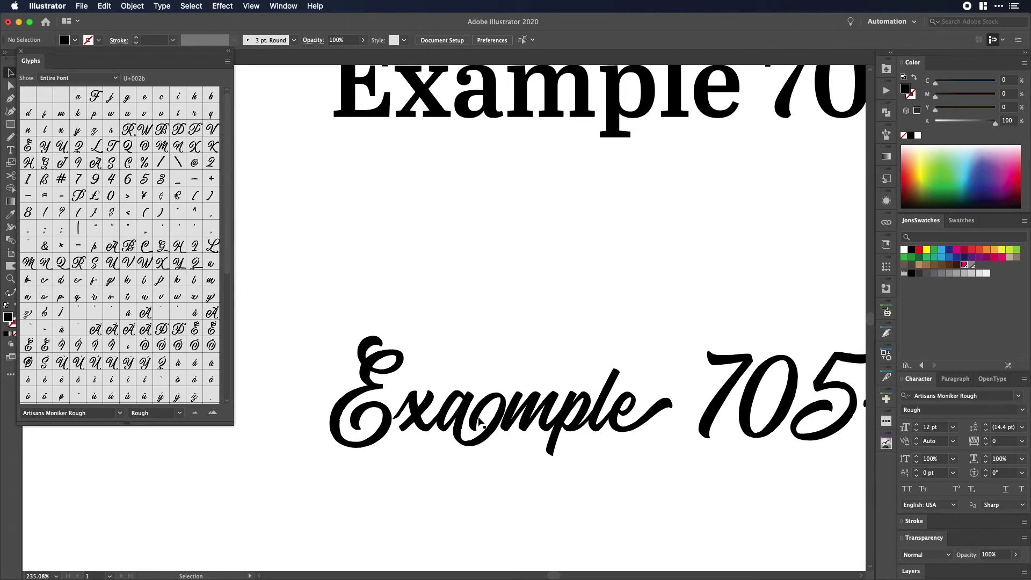
Select the looped 'a' in the script Example and replace it with a plainer glyph alternate
key(t)
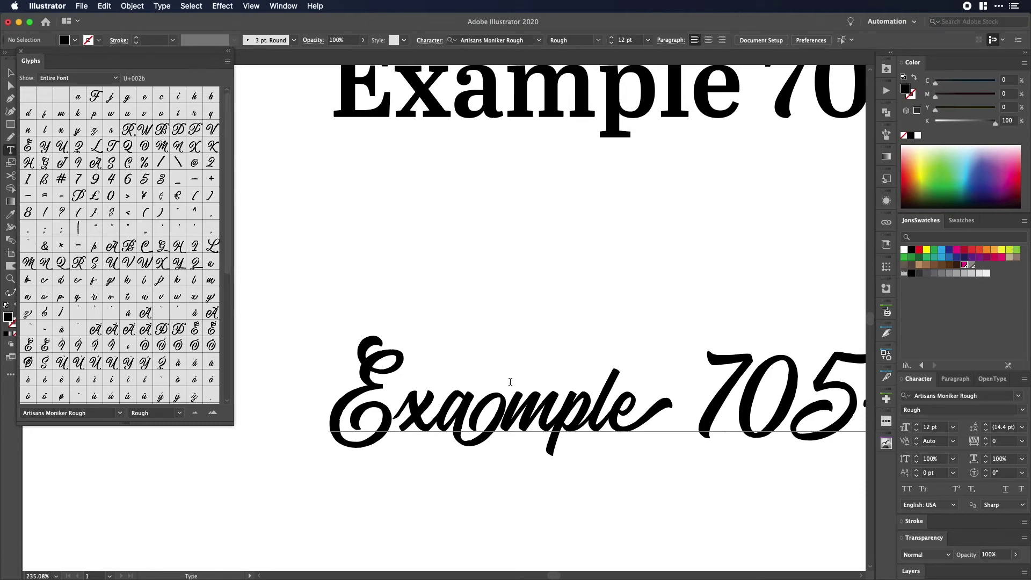
click(591, 395)
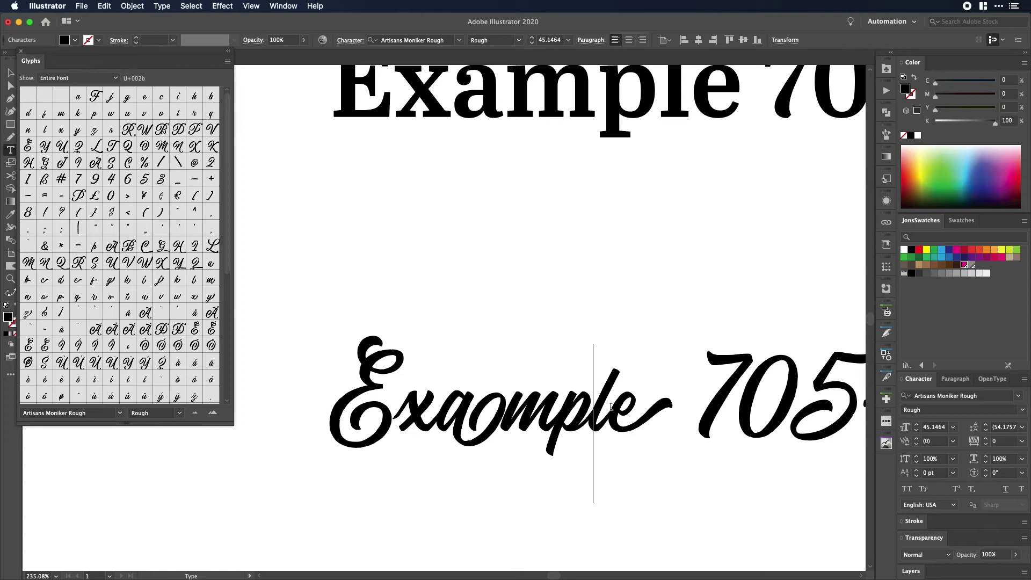
drag(612, 406, 645, 400)
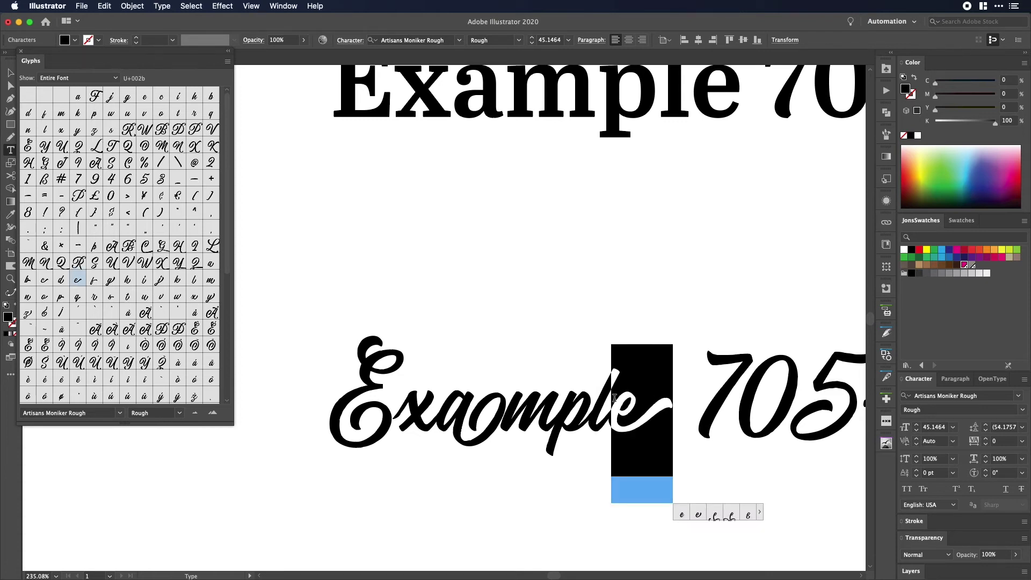
click(579, 378)
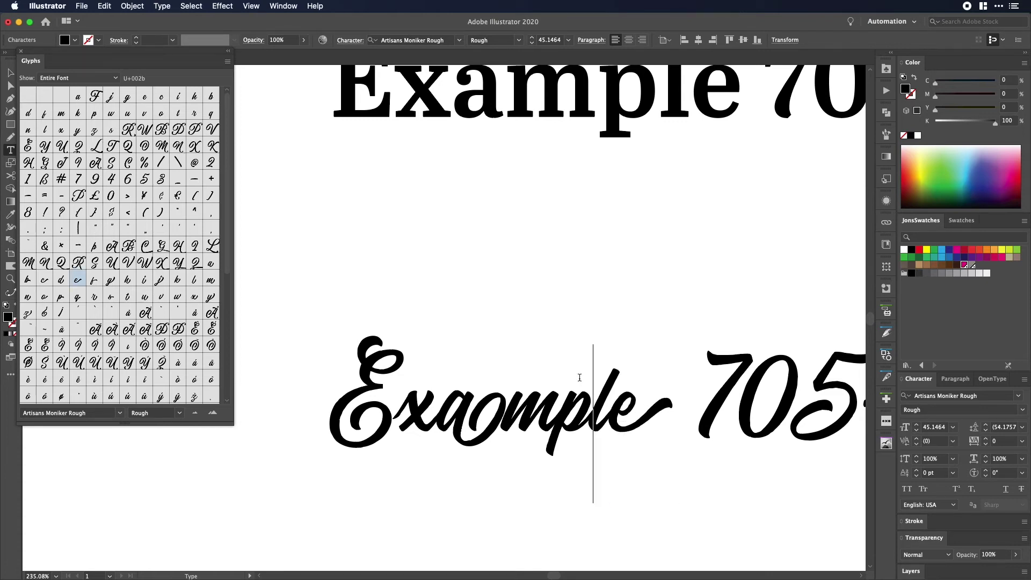
drag(507, 401, 453, 401)
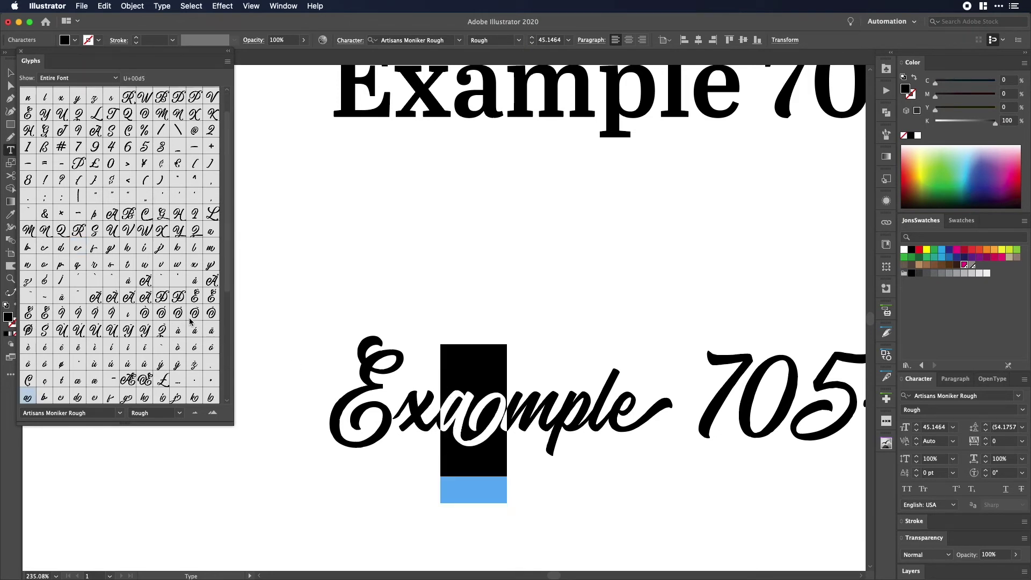
scroll(159, 250, down, 1)
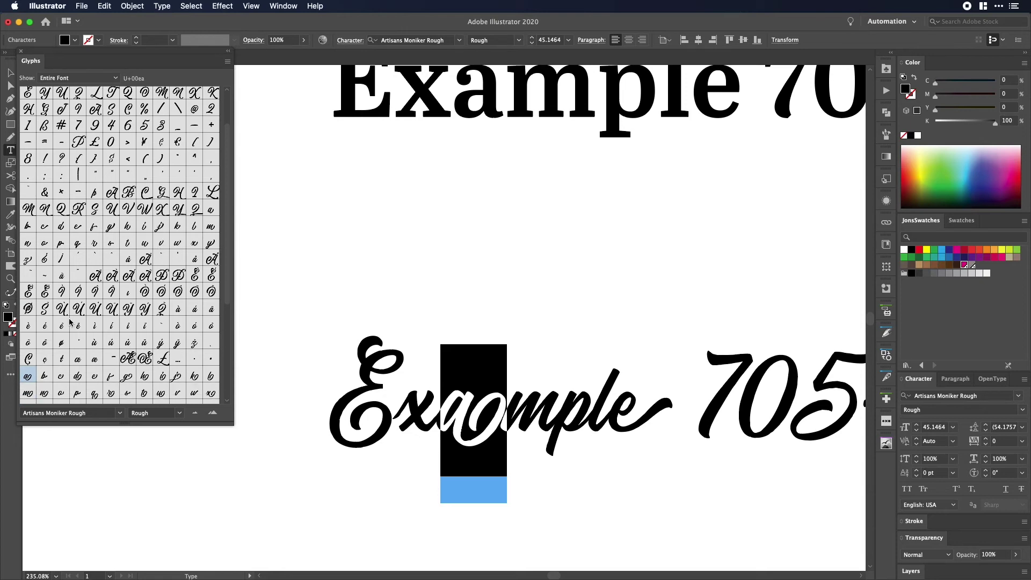
scroll(73, 322, up, 3)
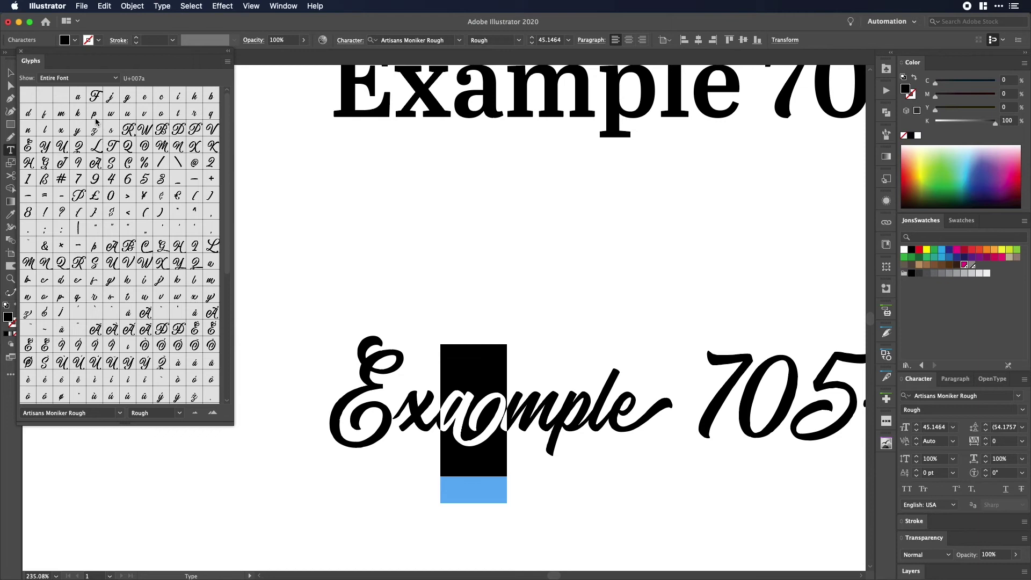
double_click(79, 99)
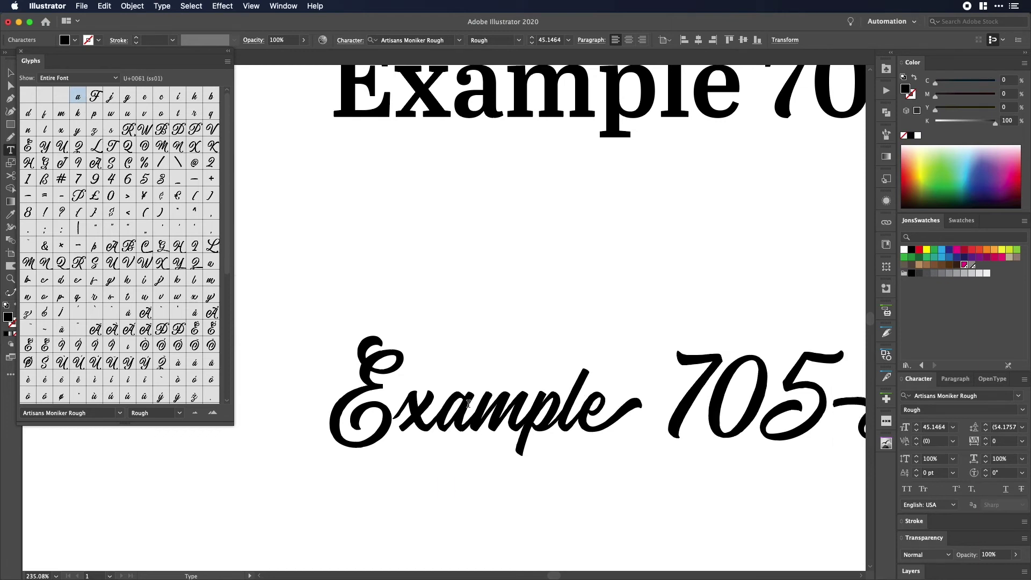
Try several alternates for the looped 'a' in Example, then settle on a plain 'a'
drag(479, 406, 450, 405)
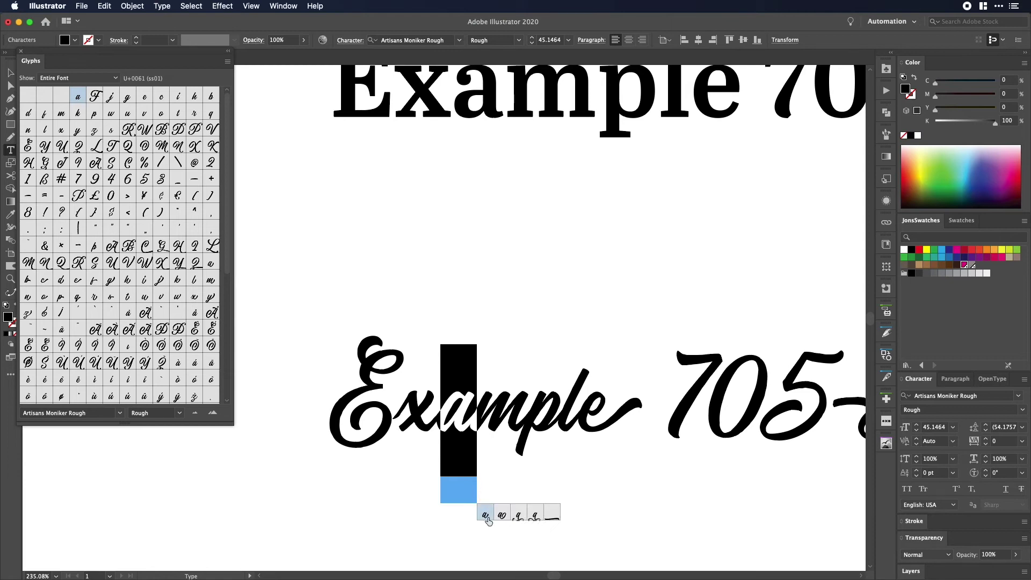
click(520, 515)
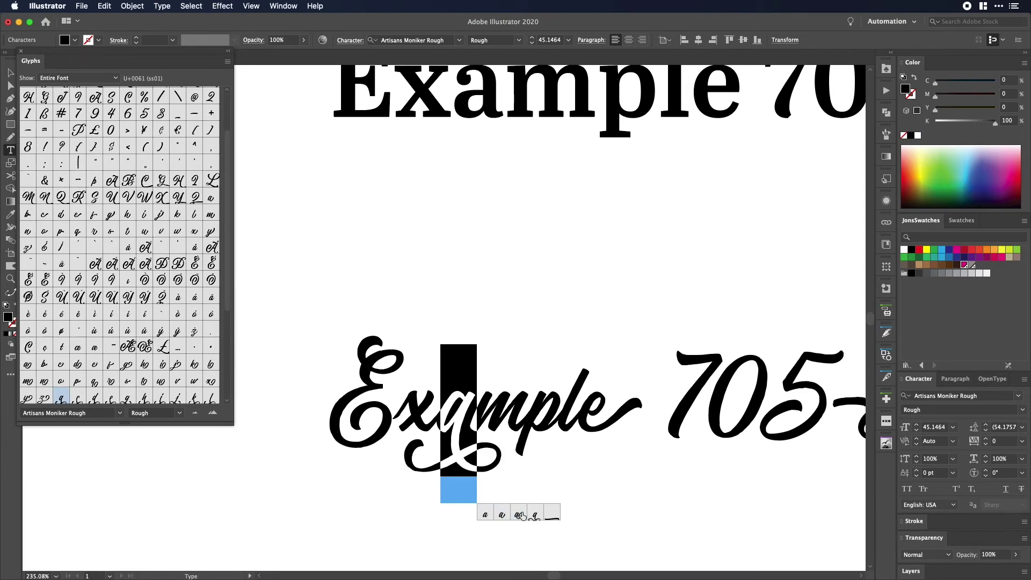
click(535, 515)
click(552, 514)
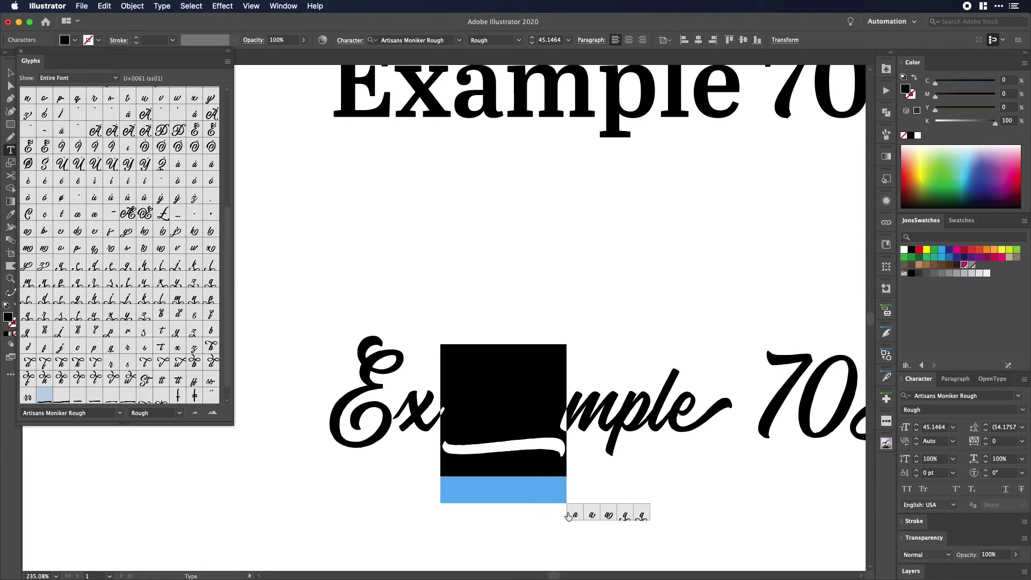
click(591, 515)
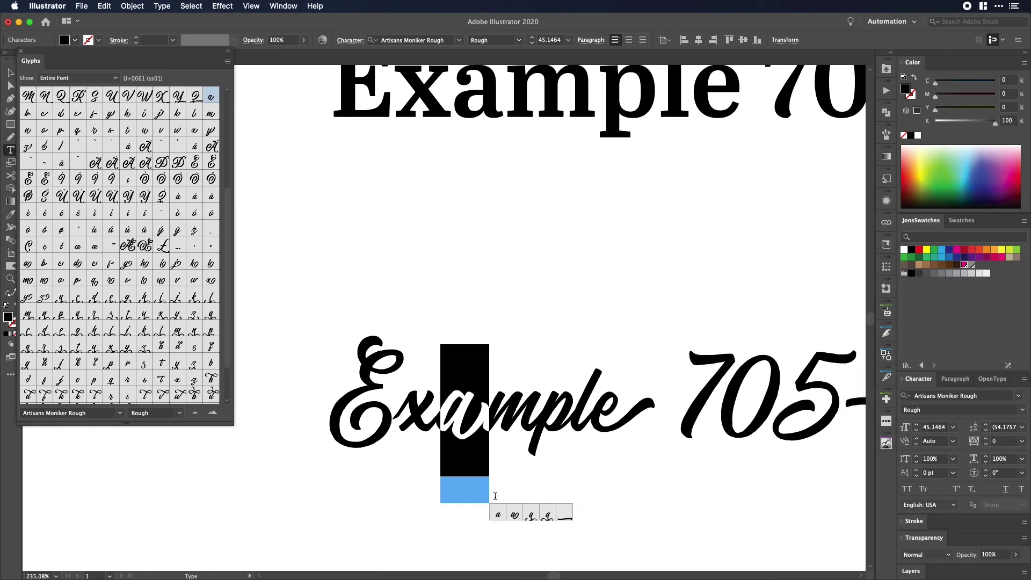
click(498, 515)
Replace the swash 'p' in Example with a plain 'p'
key(Right)
key(Right)
key(Right)
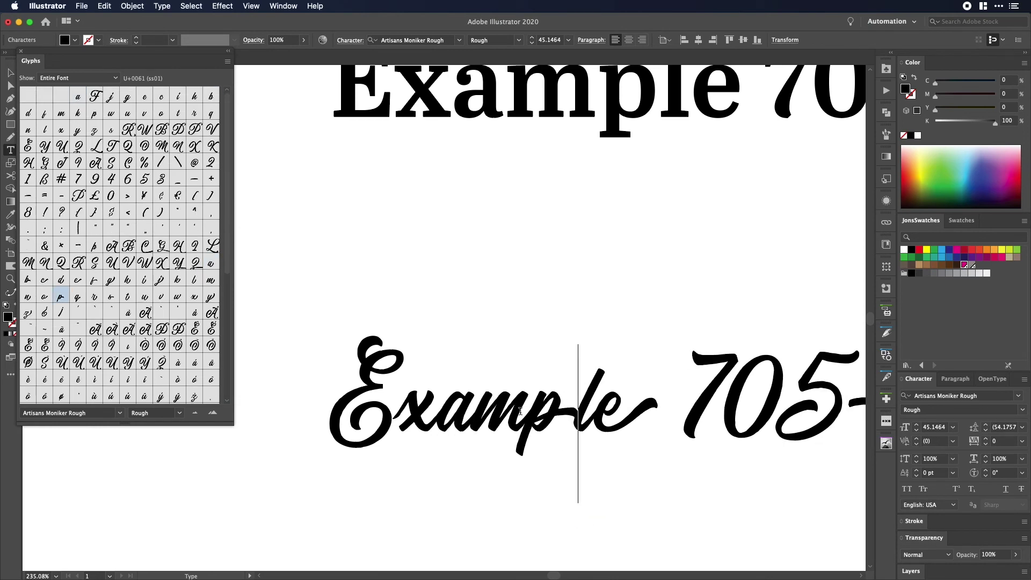
key(shift+Left)
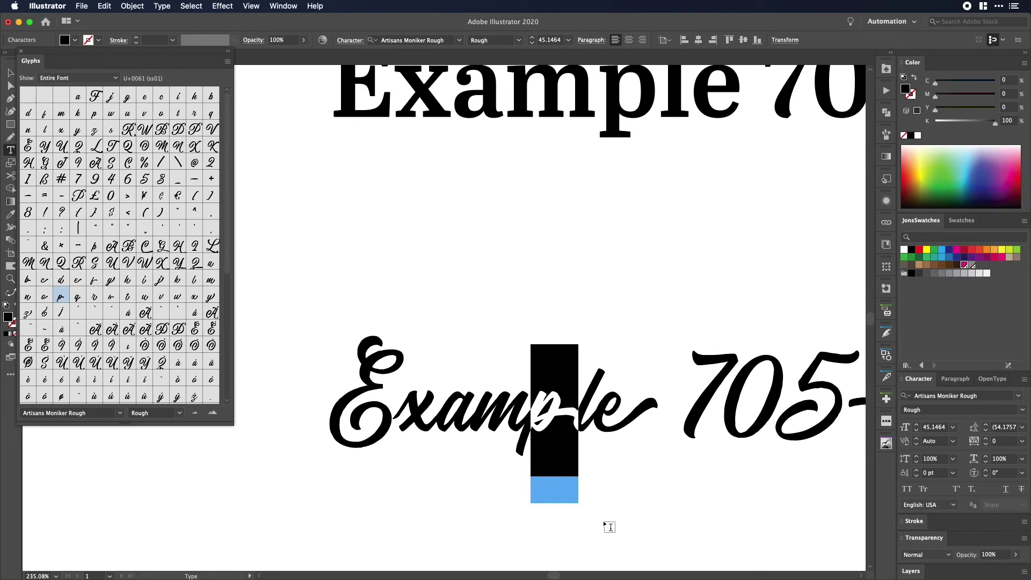
click(587, 516)
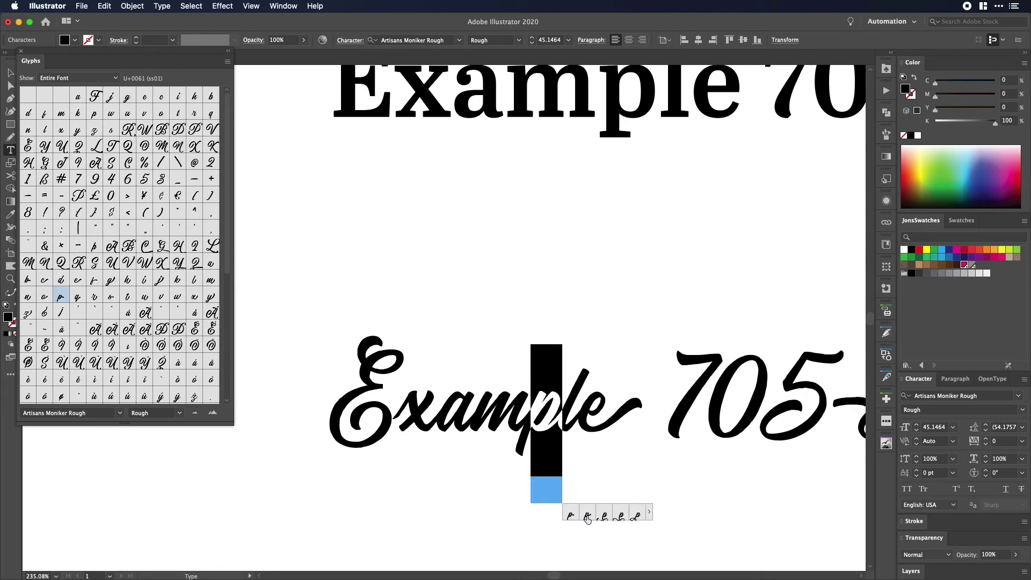
Swap the final 'e' of Example for an alternate glyph after trying a few options
click(578, 419)
key(shift+Right)
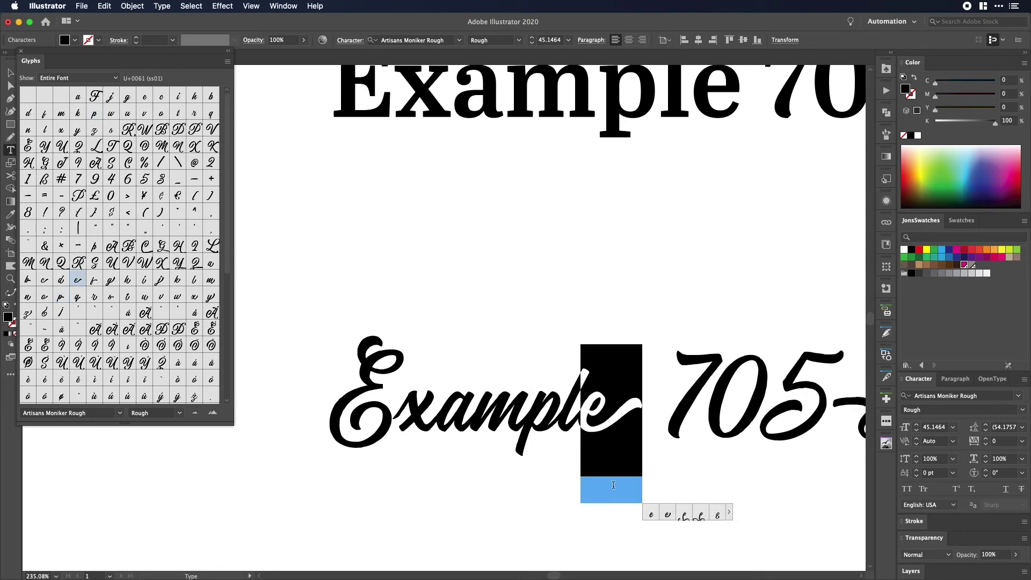
click(651, 514)
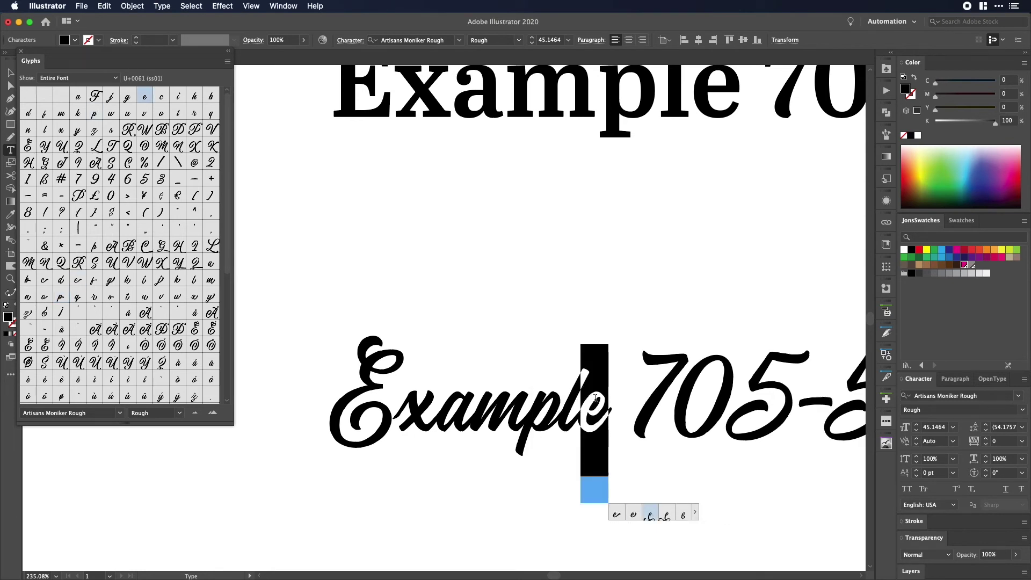
click(640, 515)
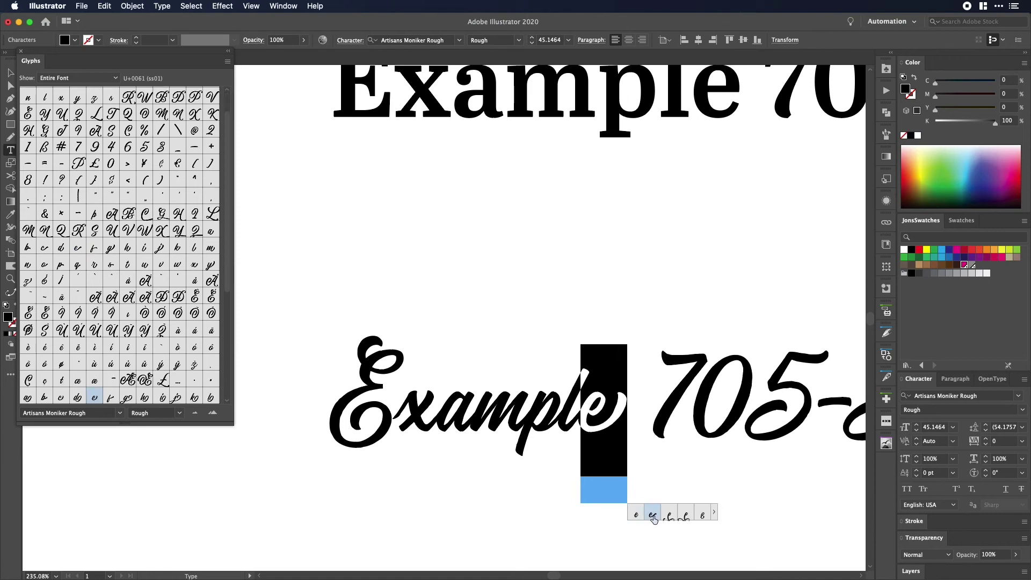
click(653, 514)
click(357, 396)
Review glyph alternates for the capital 'E', keep its swash form, and deselect the script text
drag(357, 396, 342, 400)
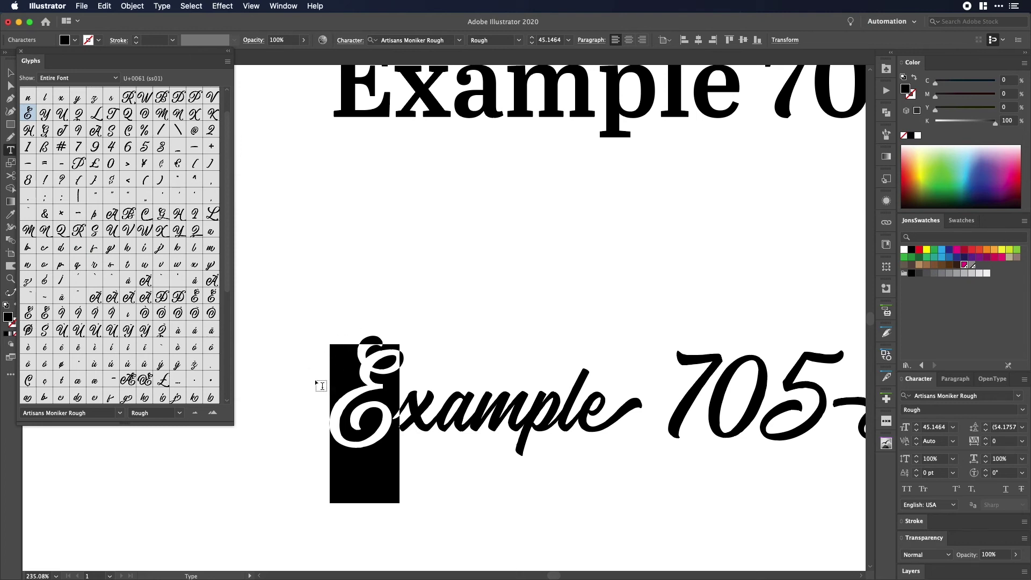
scroll(132, 185, down, 6)
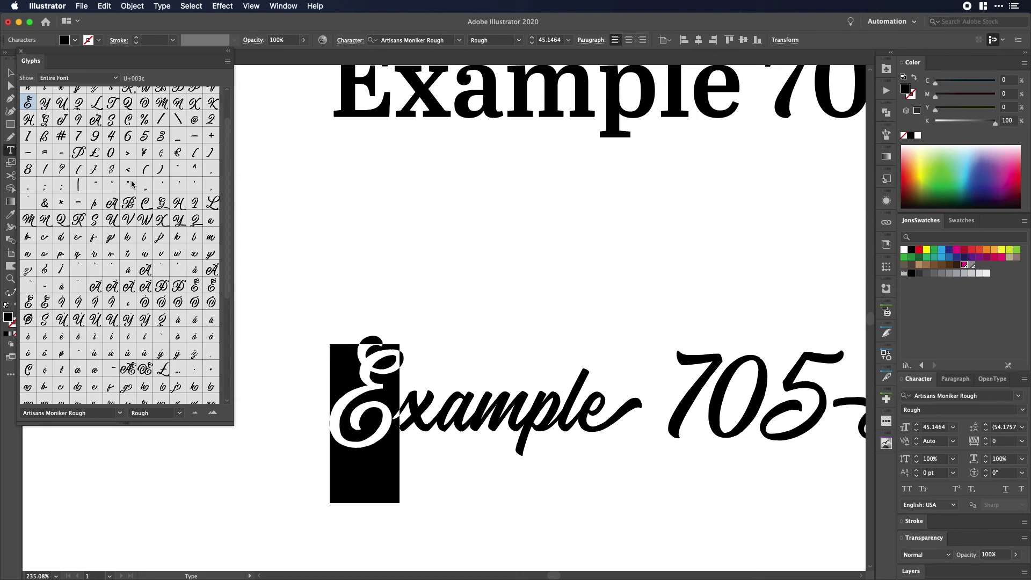
scroll(132, 185, down, 5)
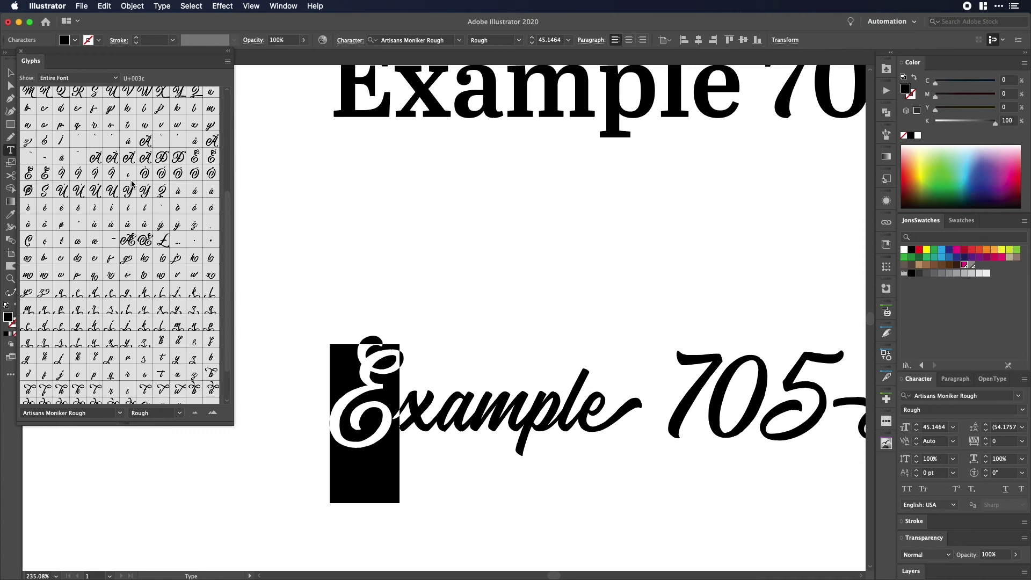
scroll(132, 184, up, 13)
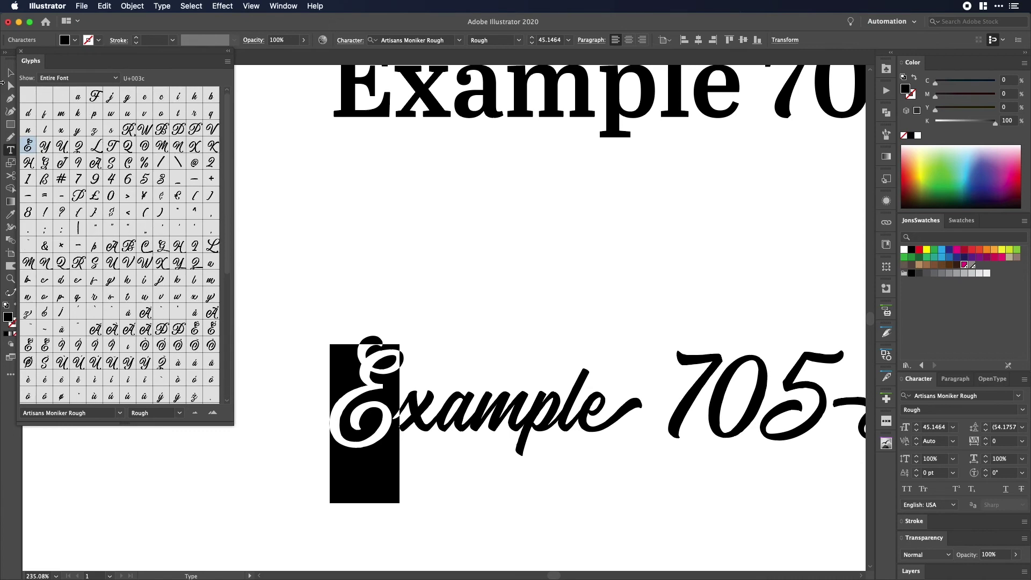
click(10, 73)
click(324, 188)
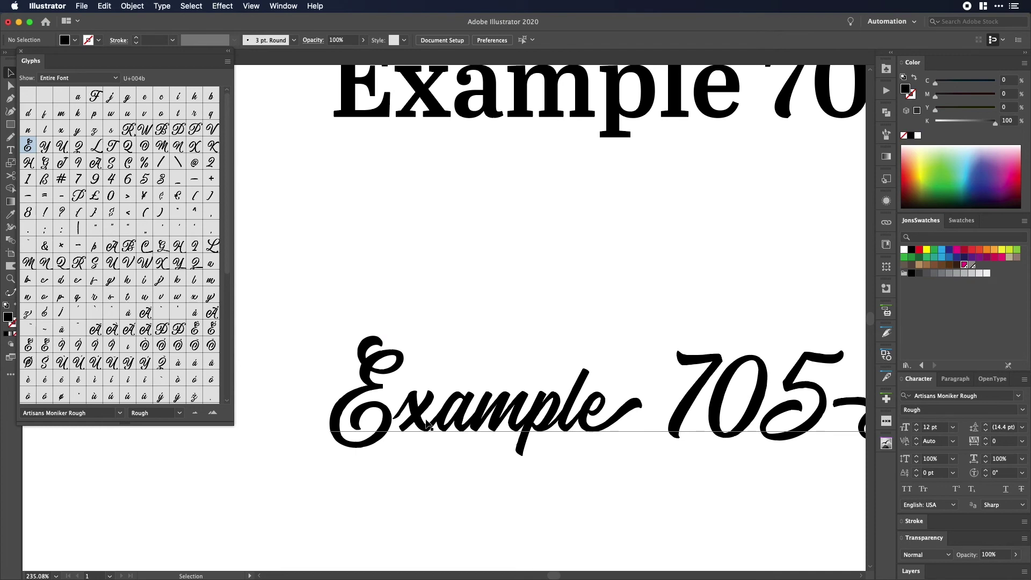
scroll(427, 425, right, 5)
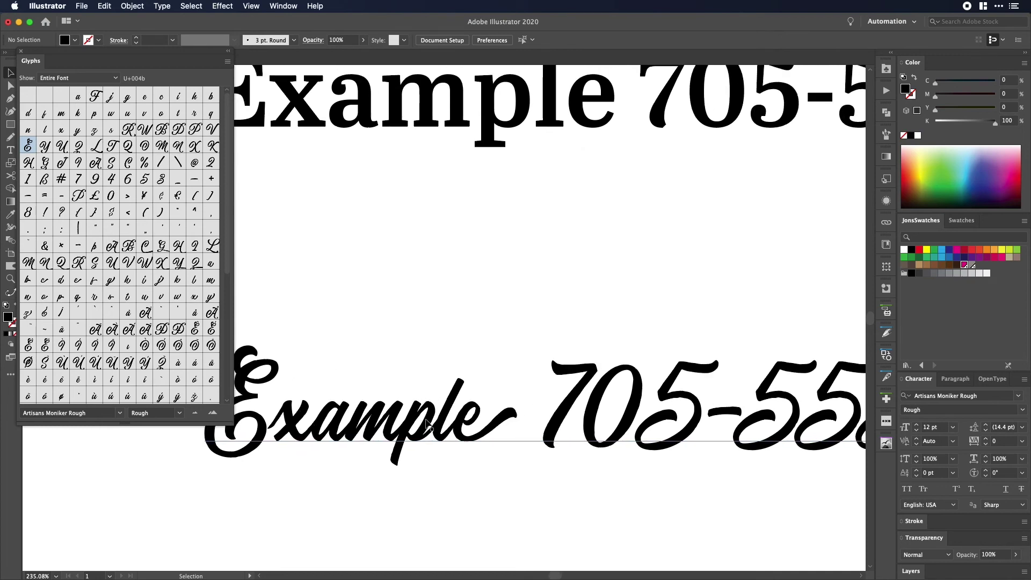